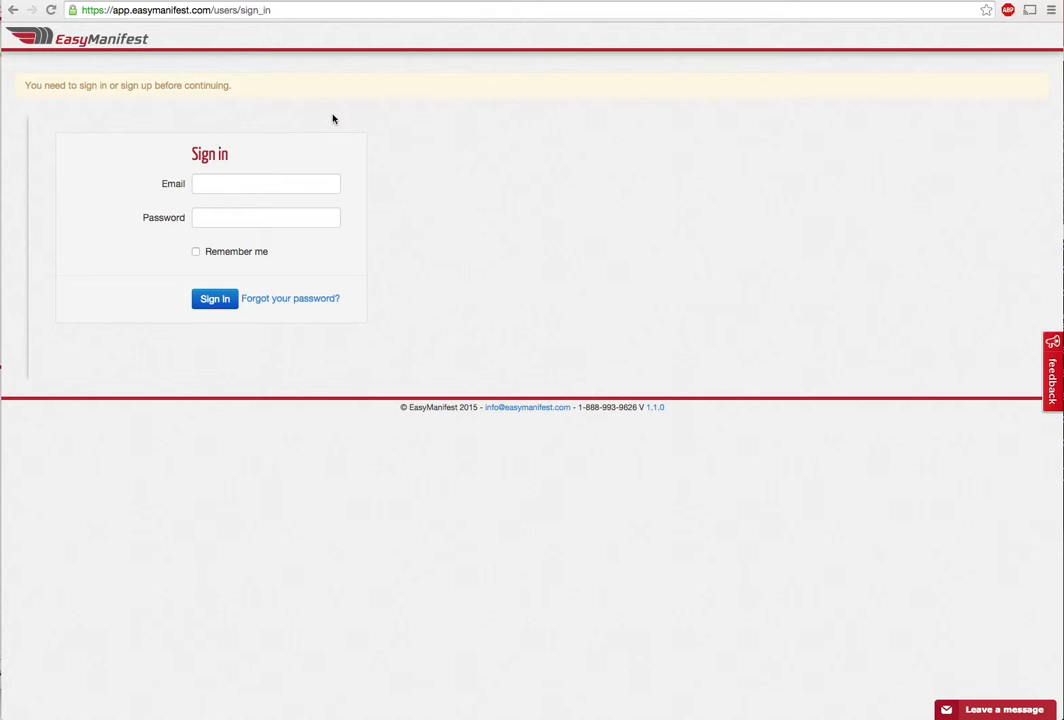
Sign in to EasyManifest using the browser's saved email and password
{"action": "left_click", "coordinate": [272, 185]}
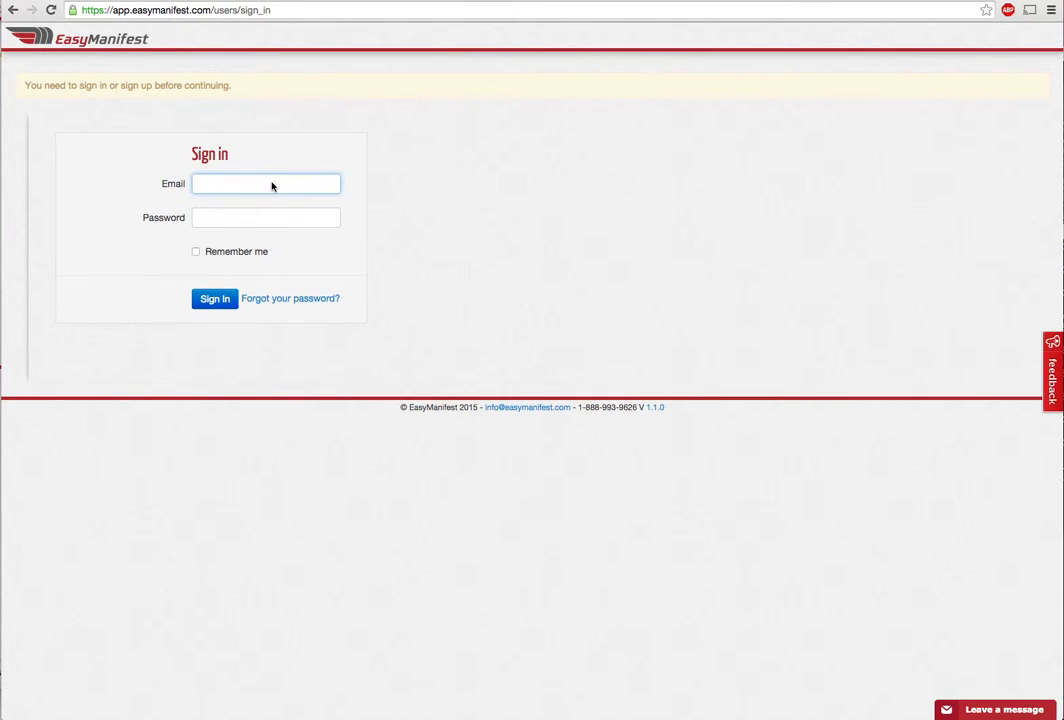
{"action": "type", "text": "mi"}
{"action": "left_click", "coordinate": [258, 203]}
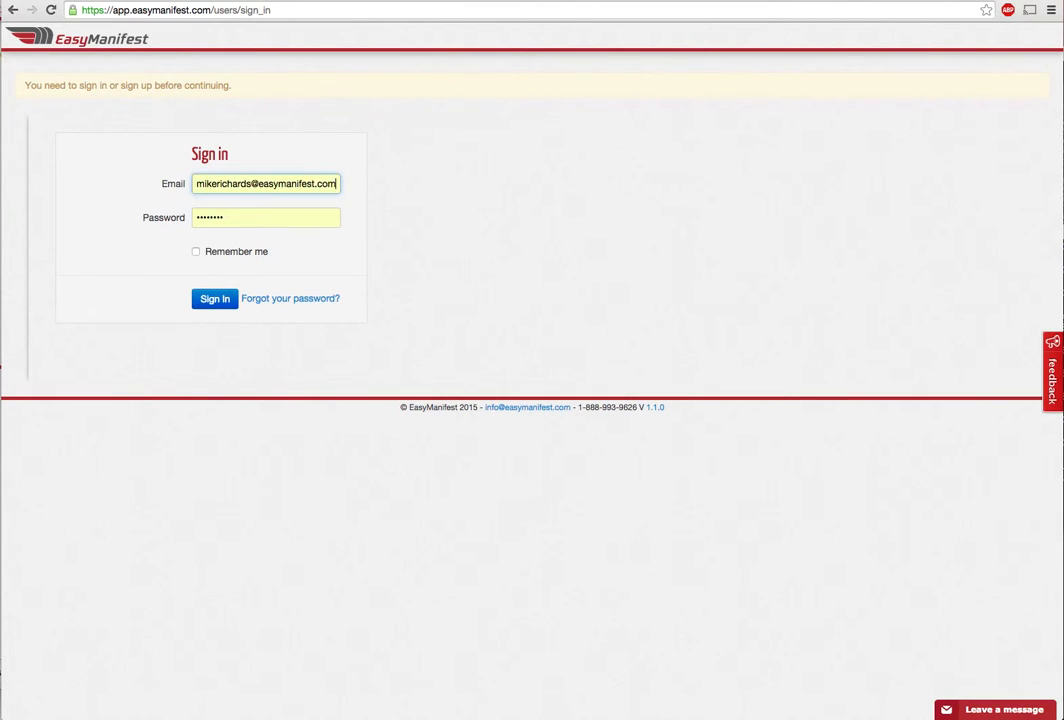
{"action": "left_click", "coordinate": [226, 303]}
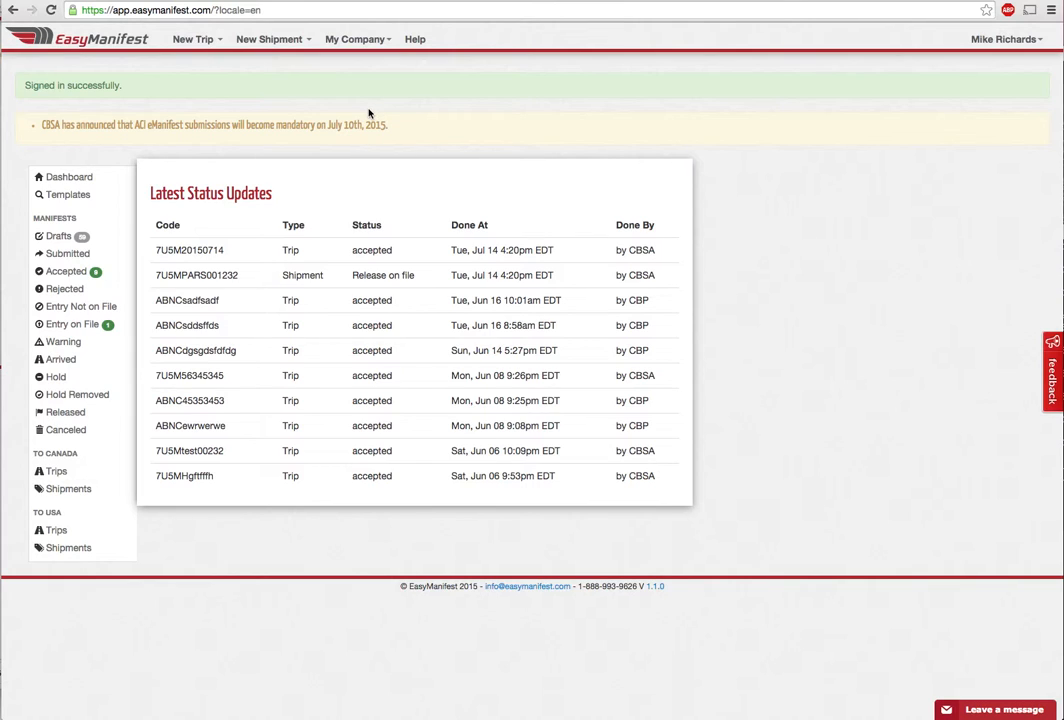
Start a new trip to Canada and enter trip number 20150715
{"action": "left_click", "coordinate": [162, 44]}
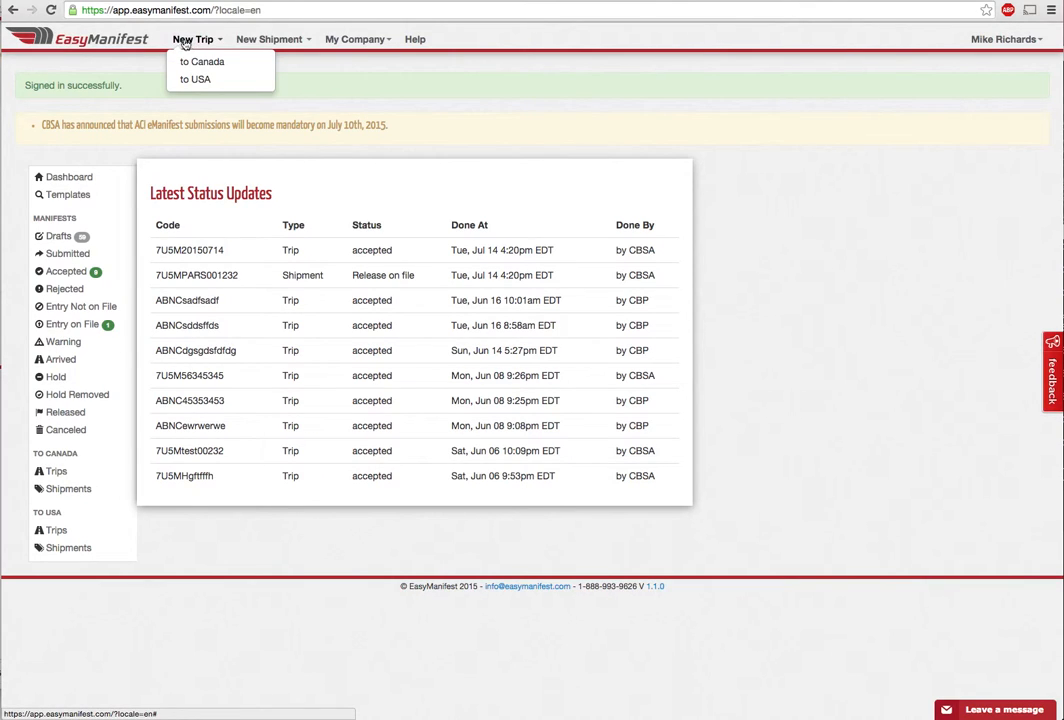
{"action": "left_click", "coordinate": [201, 63]}
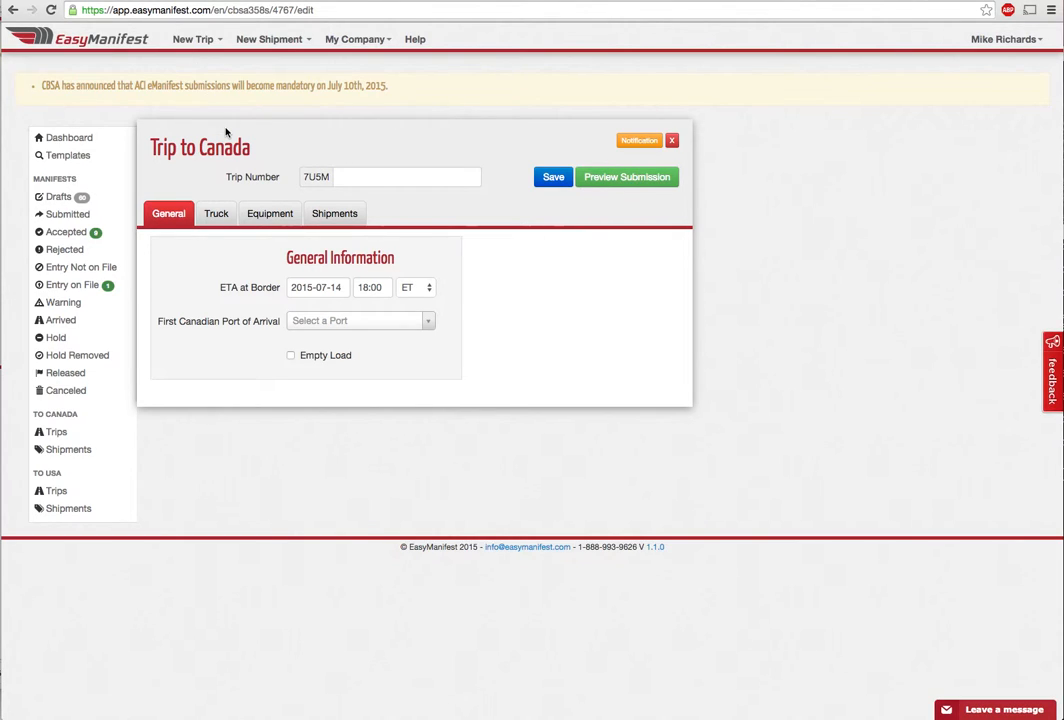
{"action": "left_click", "coordinate": [340, 177]}
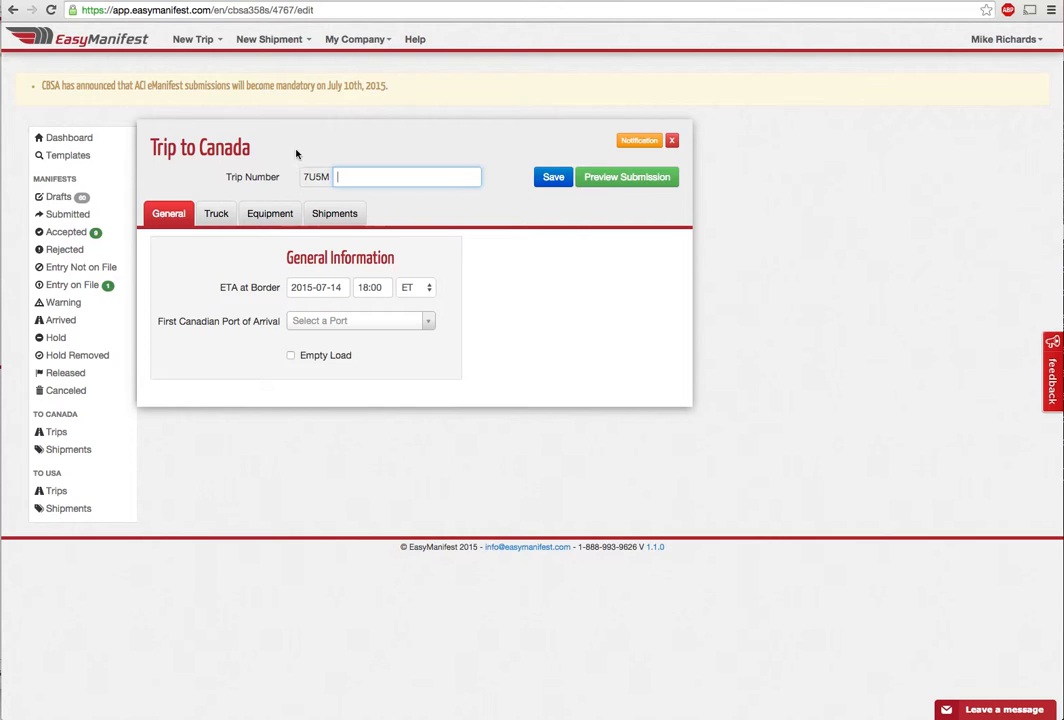
{"action": "mouse_move", "coordinate": [274, 179]}
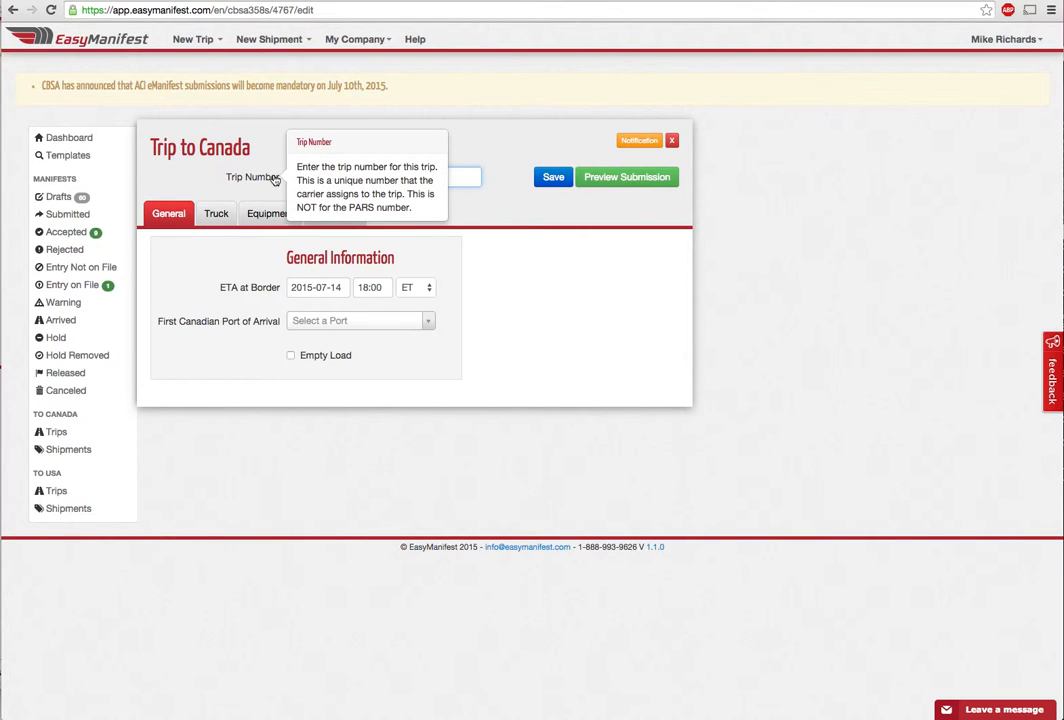
{"action": "left_click", "coordinate": [385, 177]}
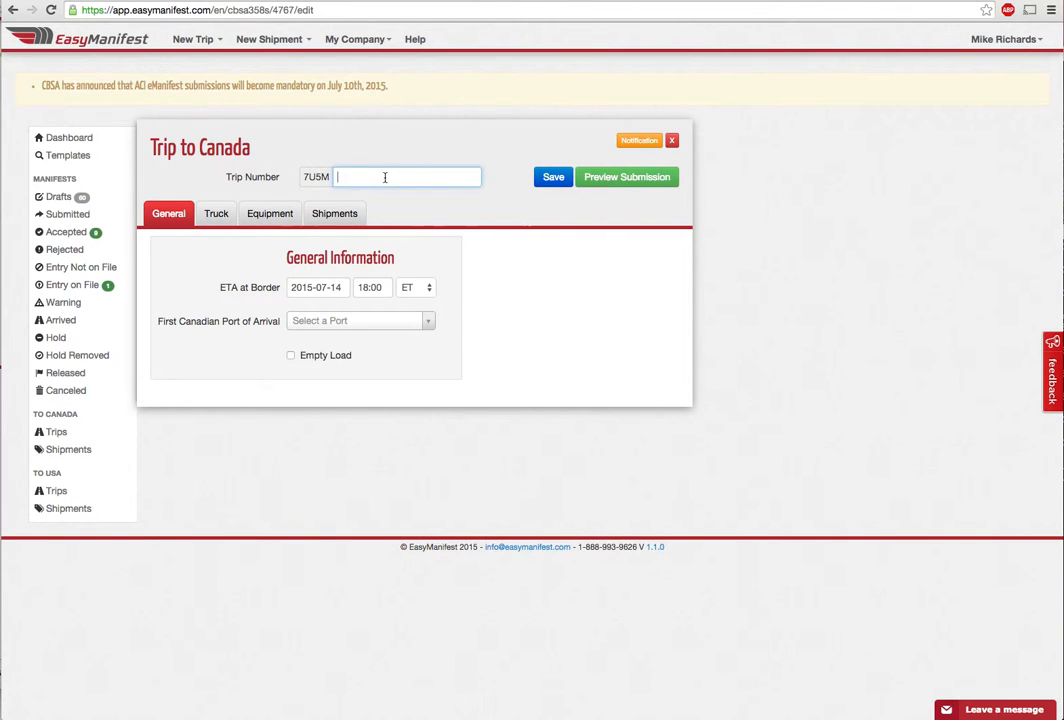
{"action": "type", "text": "20150715"}
Set the trip's border ETA to 2015-07-15 at 12:00
{"action": "left_click", "coordinate": [336, 287]}
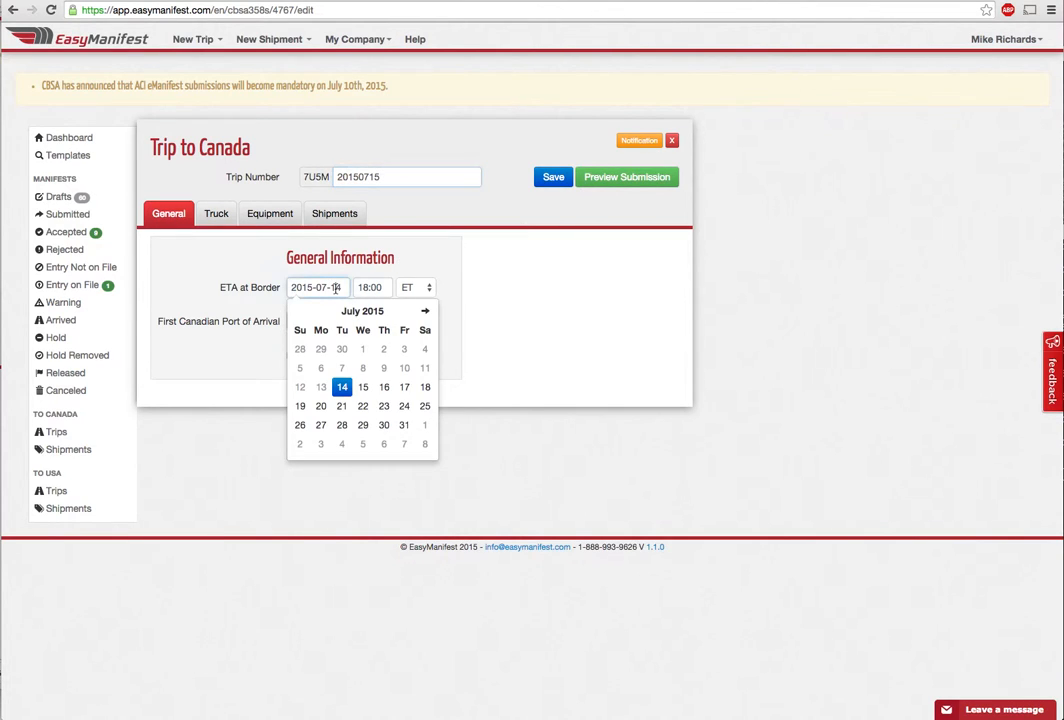
{"action": "left_click", "coordinate": [364, 389]}
{"action": "left_click", "coordinate": [372, 287]}
{"action": "scroll", "coordinate": [374, 330], "scroll_direction": "up", "scroll_amount": 3}
{"action": "scroll", "coordinate": [374, 329], "scroll_direction": "up", "scroll_amount": 4}
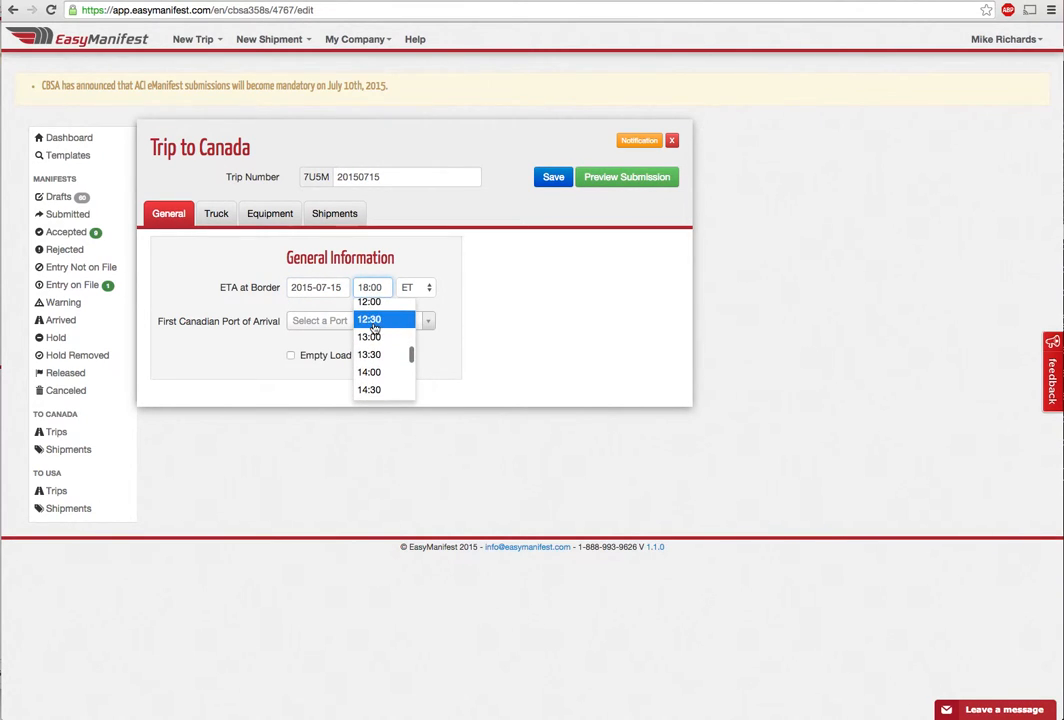
{"action": "left_click", "coordinate": [379, 304]}
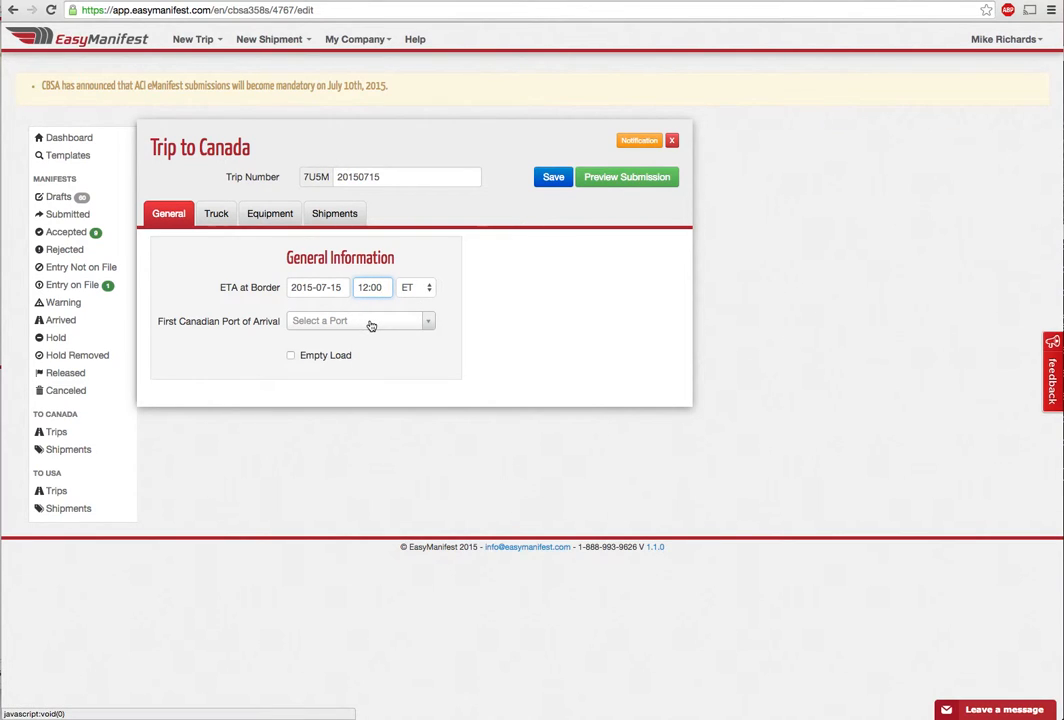
Choose 0440 Sarnia as the first port of arrival
{"action": "left_click", "coordinate": [375, 322]}
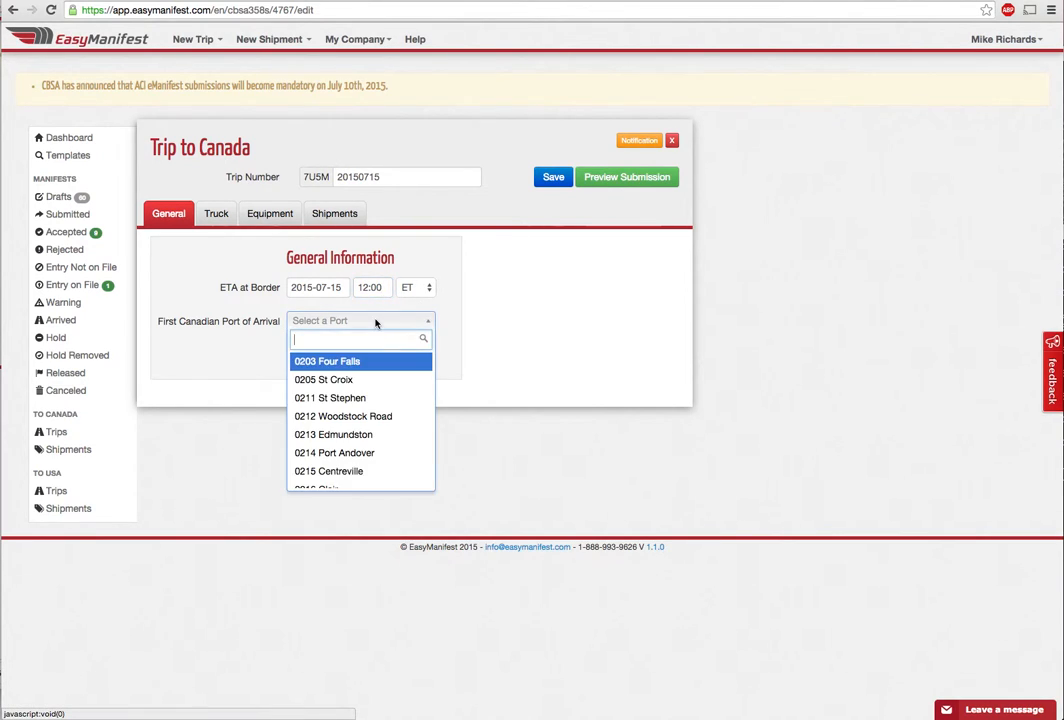
{"action": "scroll", "coordinate": [361, 427], "scroll_direction": "down", "scroll_amount": 5}
{"action": "scroll", "coordinate": [360, 427], "scroll_direction": "up", "scroll_amount": 5}
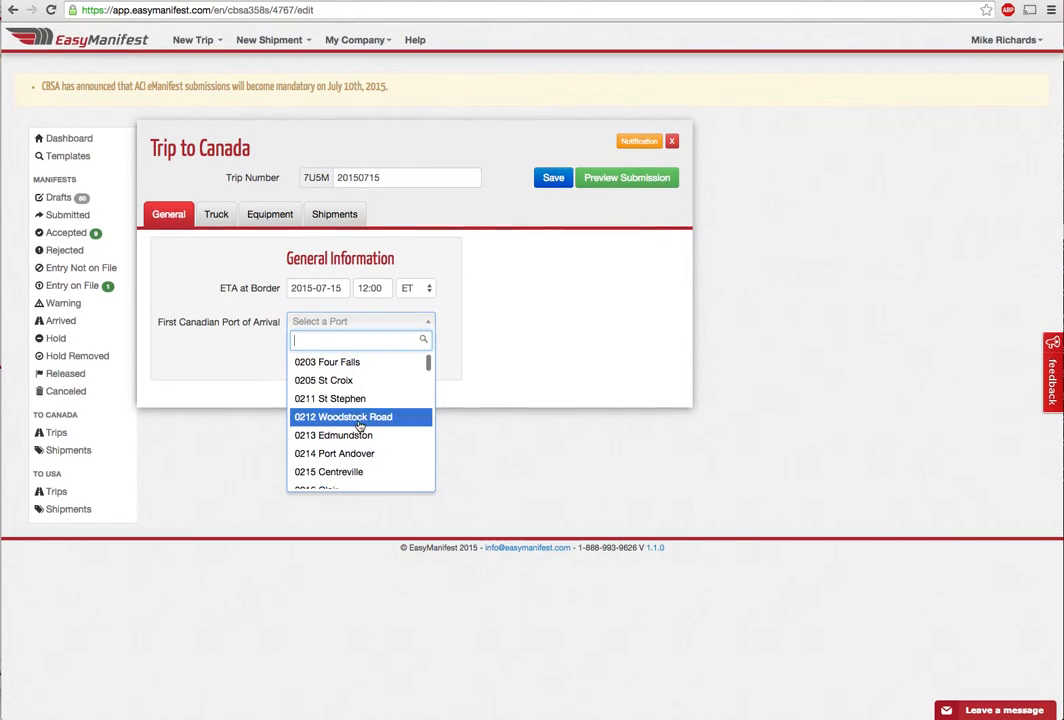
{"action": "type", "text": "sarn"}
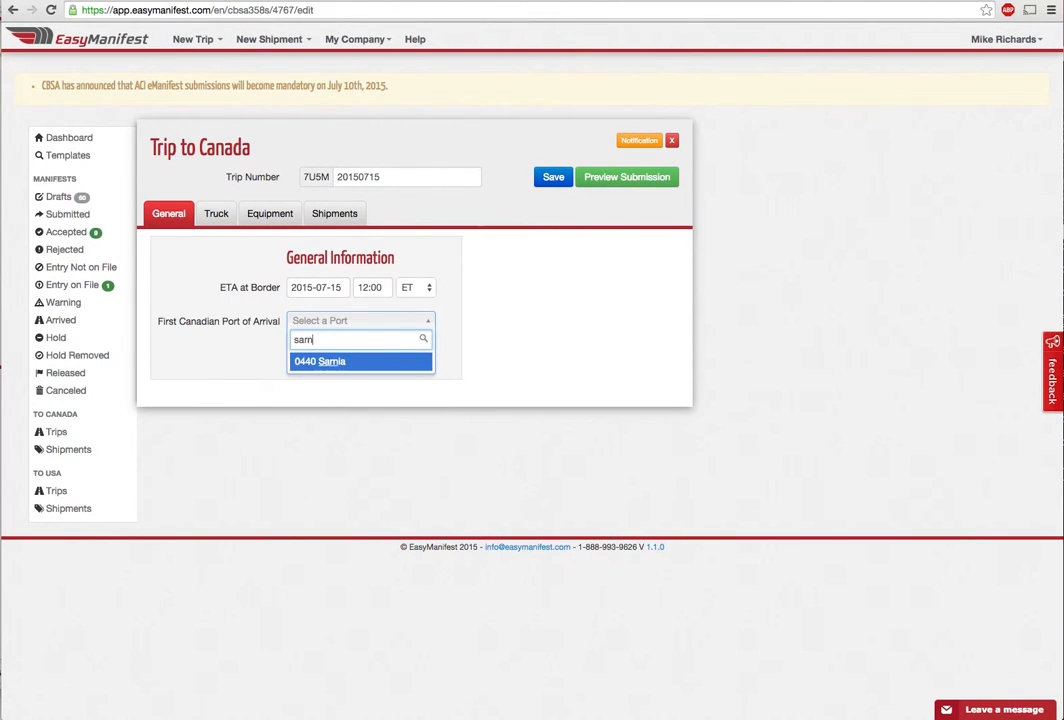
{"action": "key", "text": "BackSpace"}
{"action": "key", "text": "BackSpace"}
{"action": "key", "text": "BackSpace"}
{"action": "type", "text": "440"}
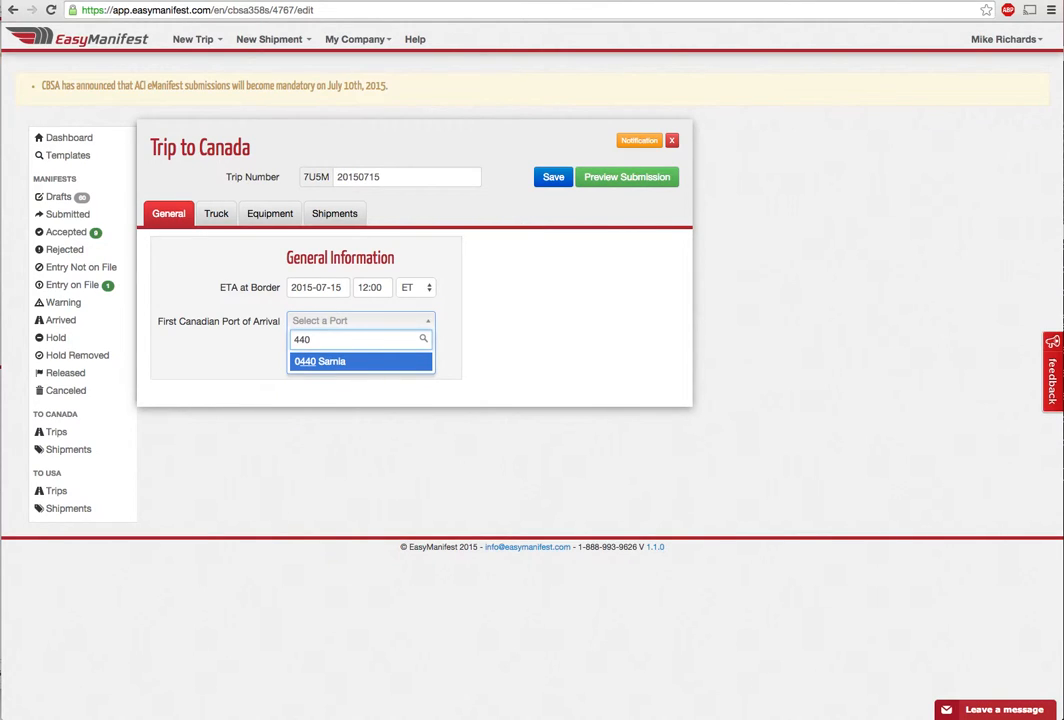
{"action": "left_click", "coordinate": [319, 366]}
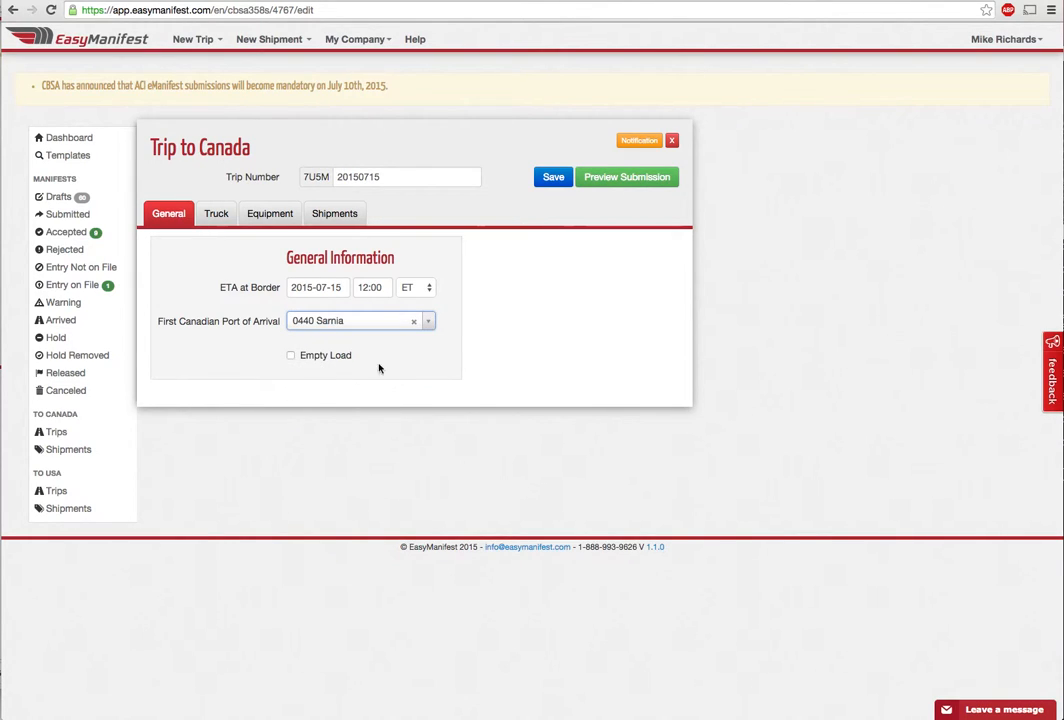
{"action": "mouse_move", "coordinate": [362, 354]}
{"action": "mouse_move", "coordinate": [219, 180]}
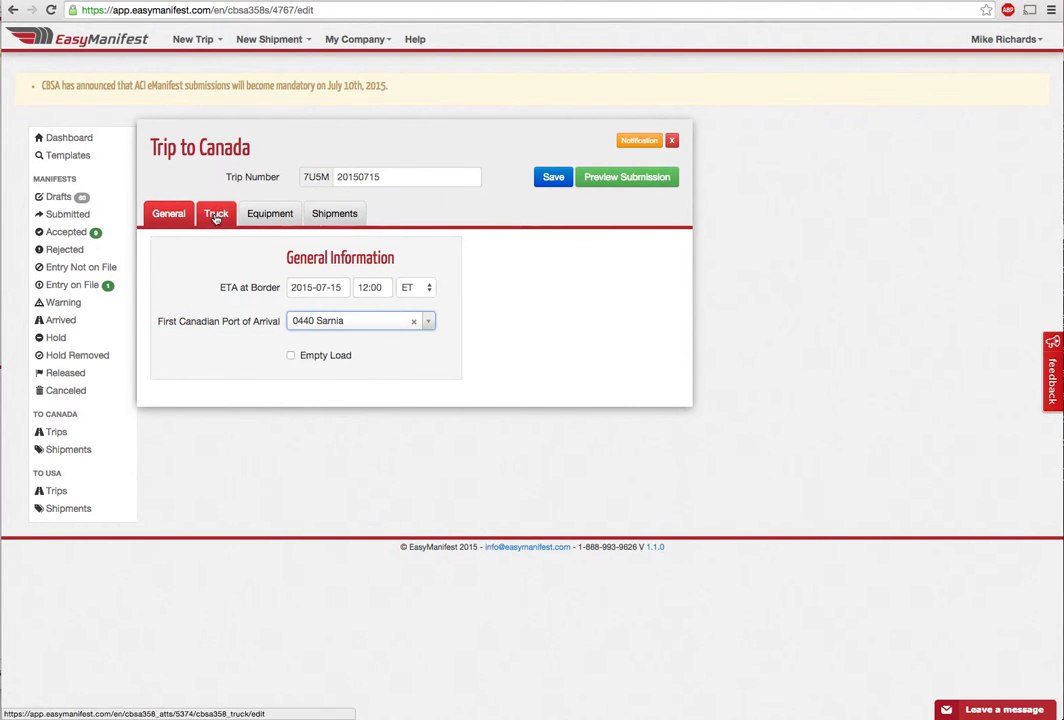
{"action": "left_click", "coordinate": [216, 216]}
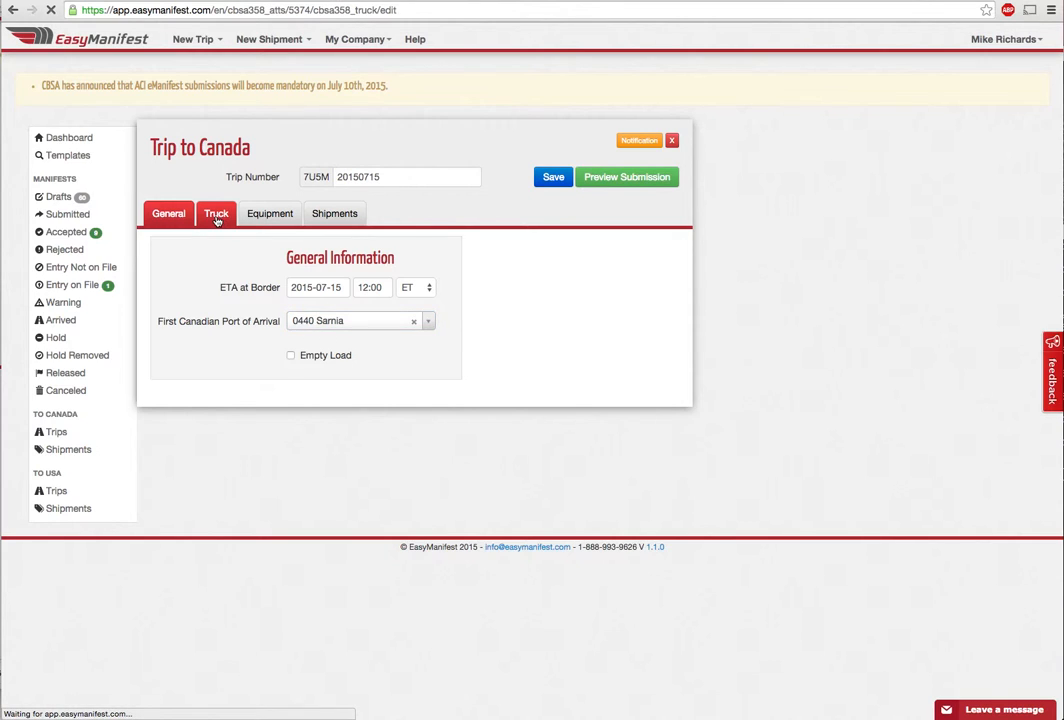
{"action": "left_click", "coordinate": [307, 359]}
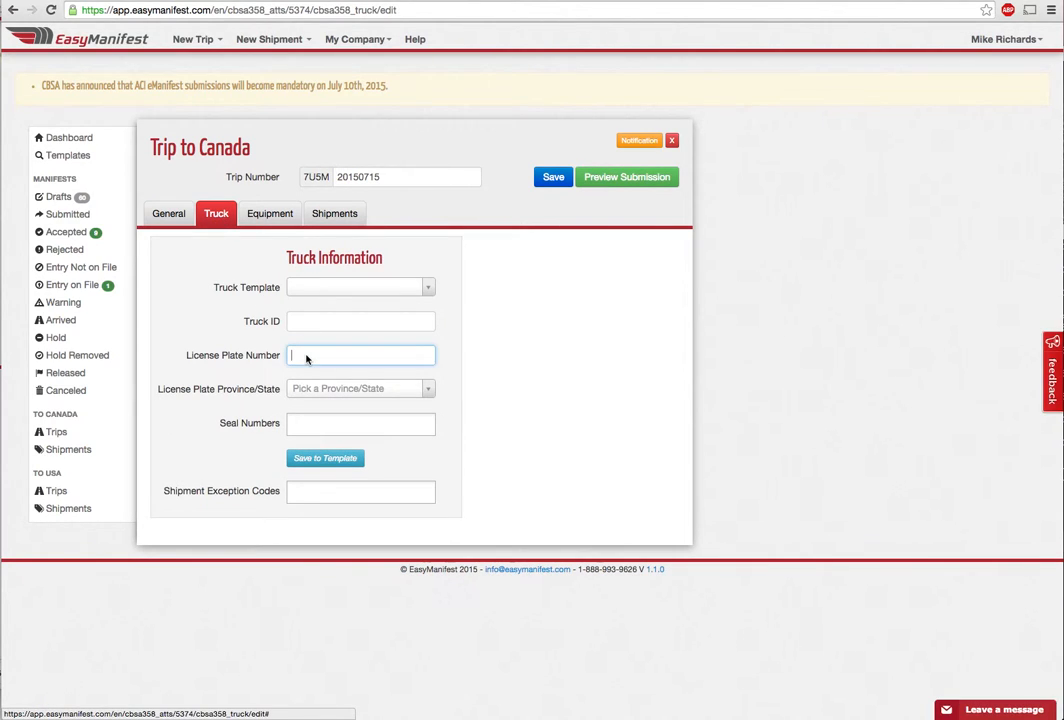
{"action": "type", "text": "AWSD34"}
{"action": "key", "text": "Tab"}
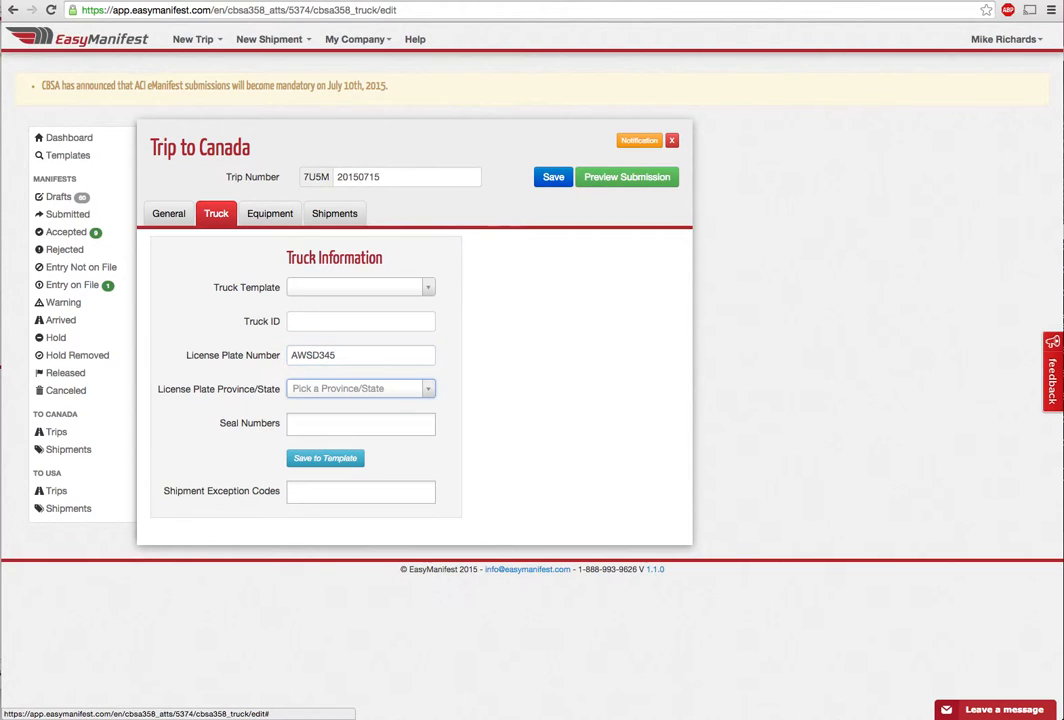
{"action": "left_click", "coordinate": [307, 389]}
{"action": "type", "text": "ont"}
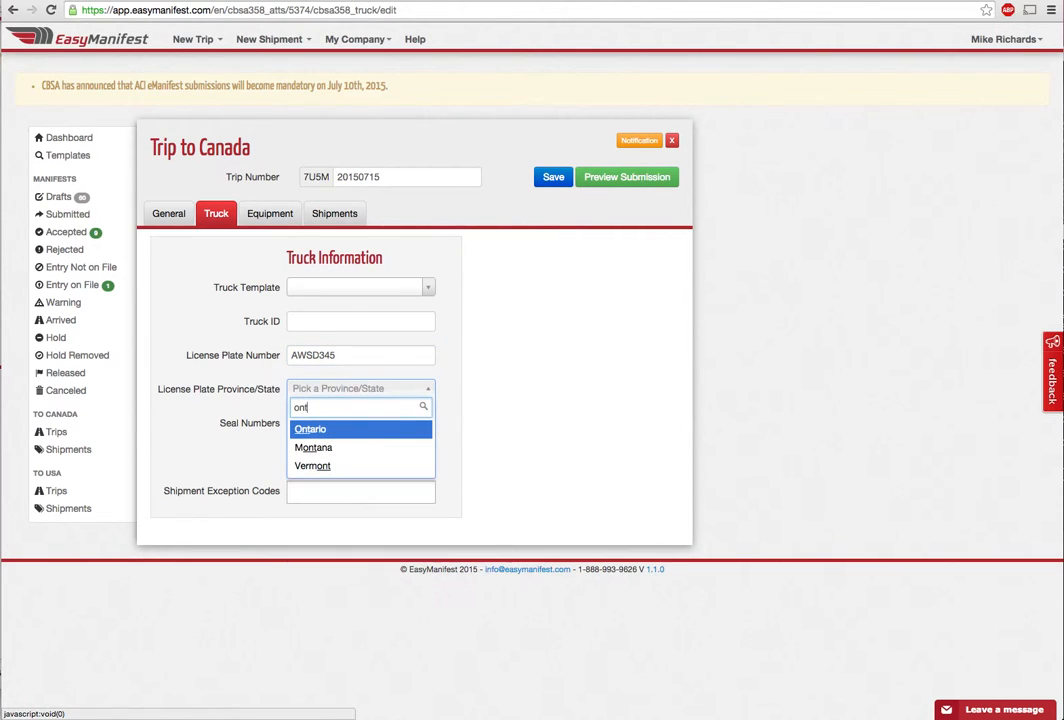
{"action": "left_click", "coordinate": [323, 428]}
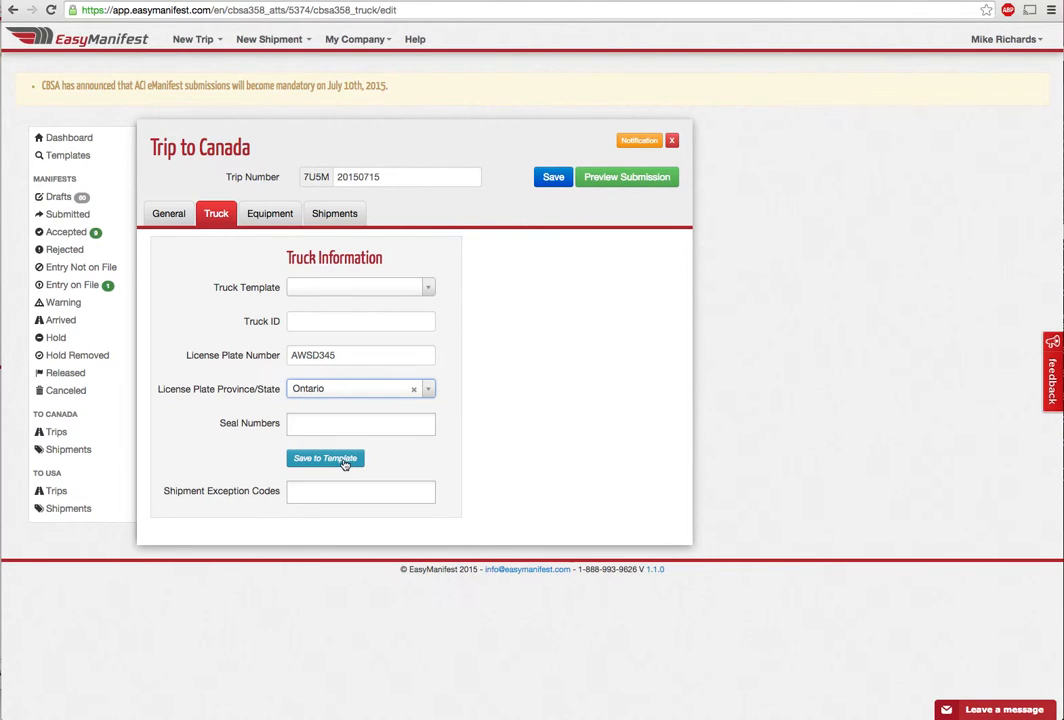
{"action": "left_click", "coordinate": [344, 461]}
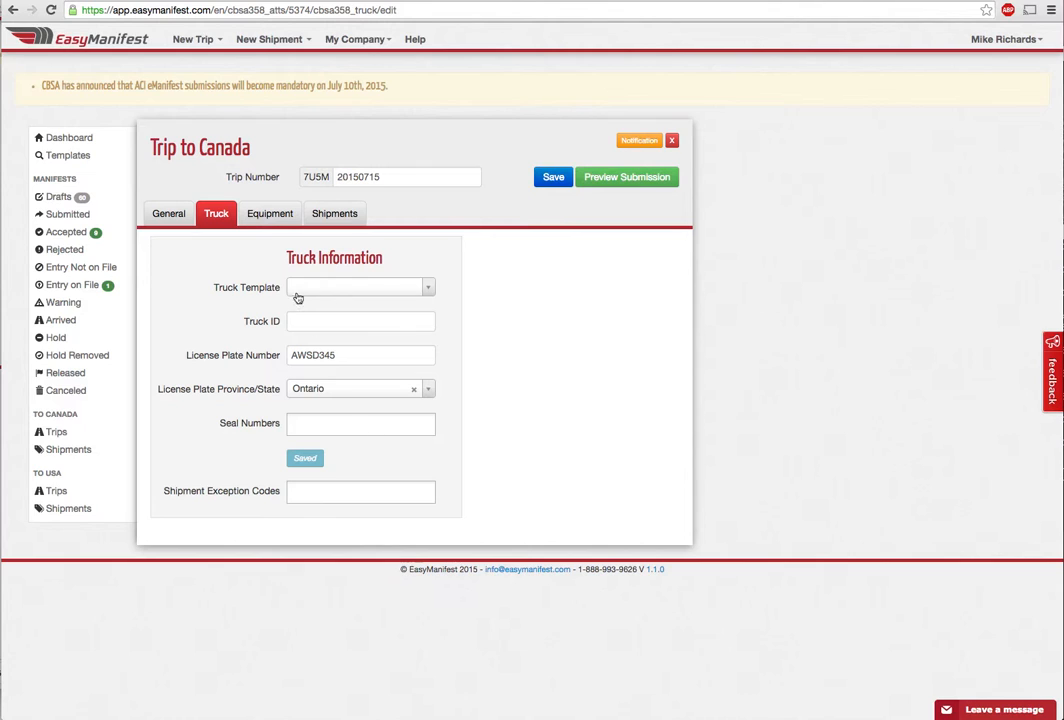
{"action": "left_click", "coordinate": [277, 221]}
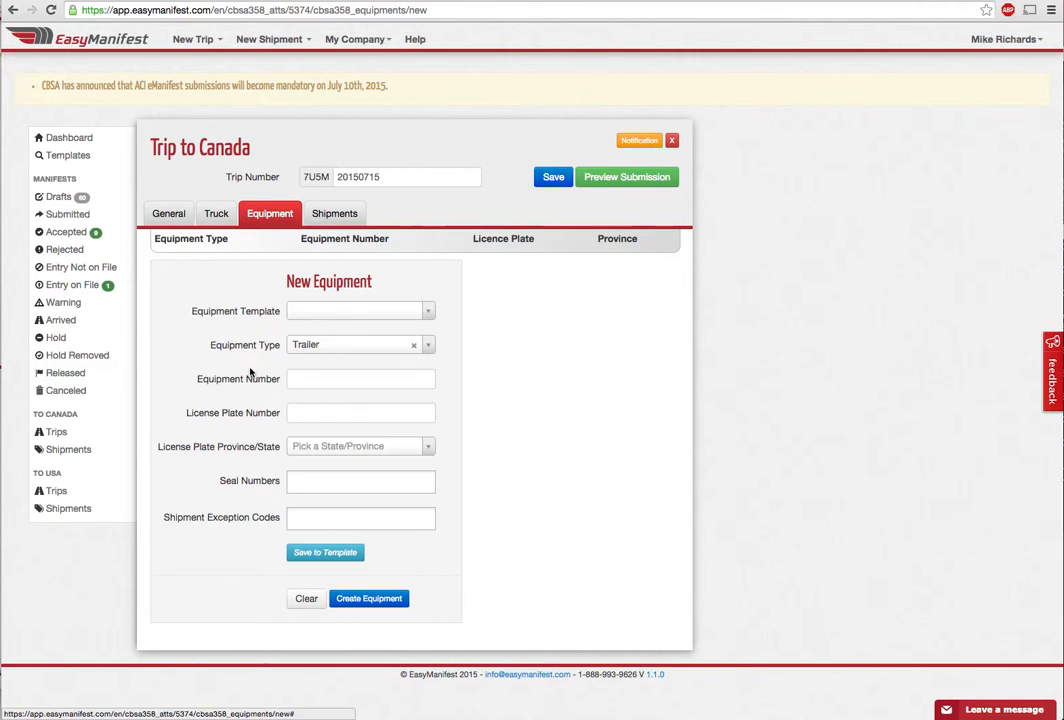
{"action": "left_click", "coordinate": [347, 314]}
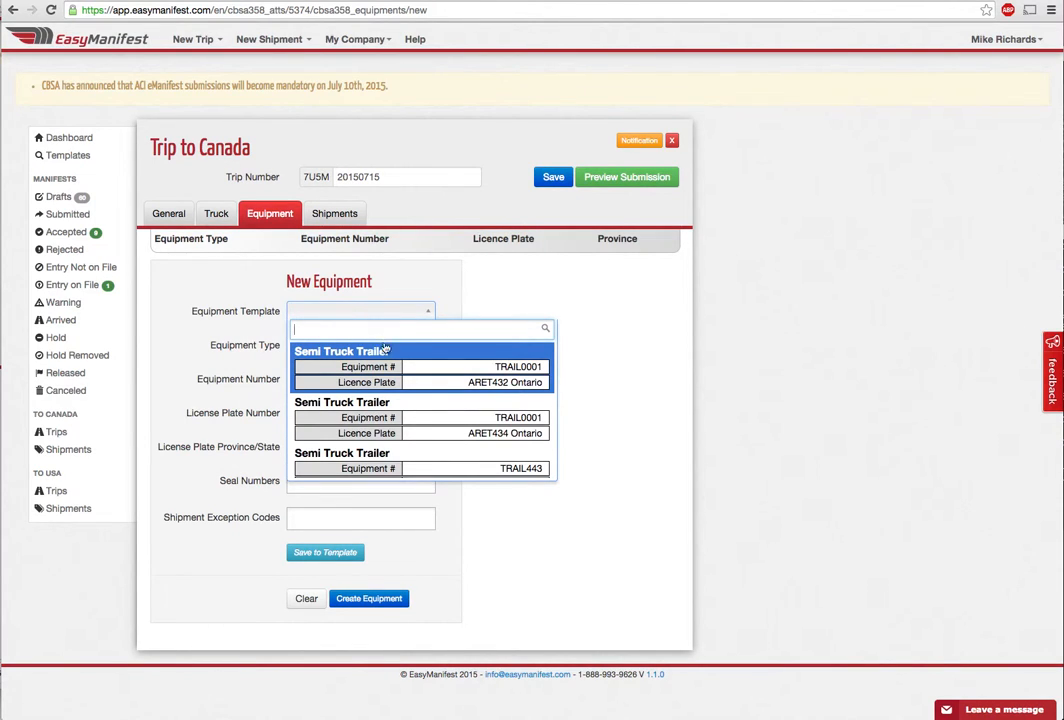
{"action": "scroll", "coordinate": [395, 390], "scroll_direction": "down", "scroll_amount": 3}
{"action": "scroll", "coordinate": [397, 412], "scroll_direction": "up", "scroll_amount": 5}
{"action": "left_click", "coordinate": [404, 370]}
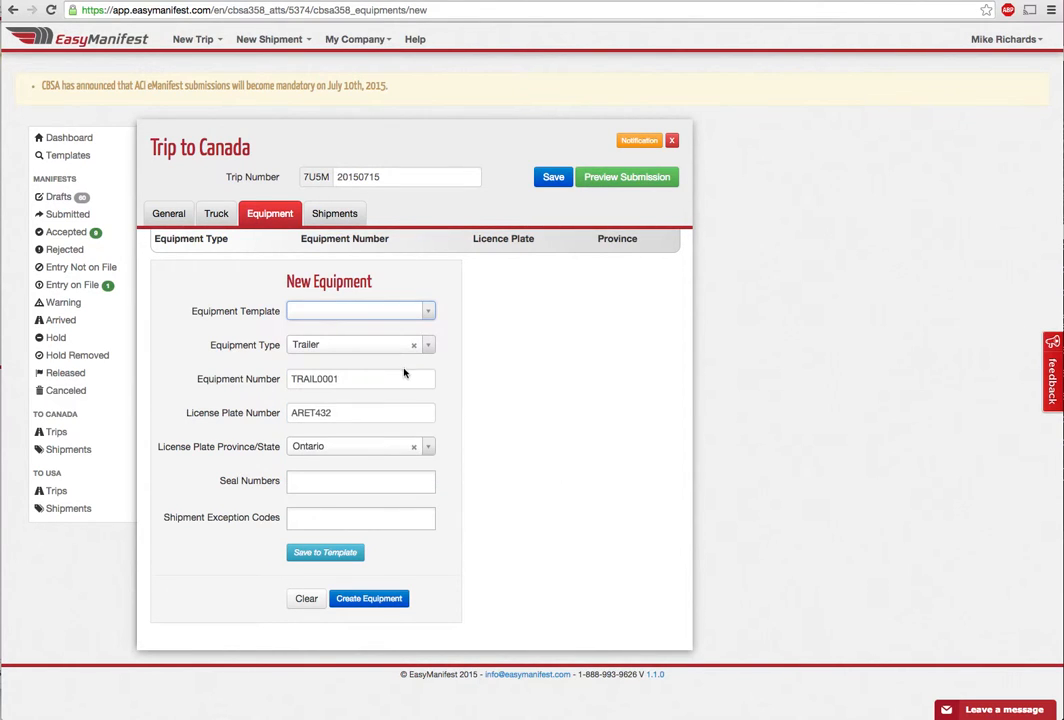
{"action": "left_click", "coordinate": [370, 599]}
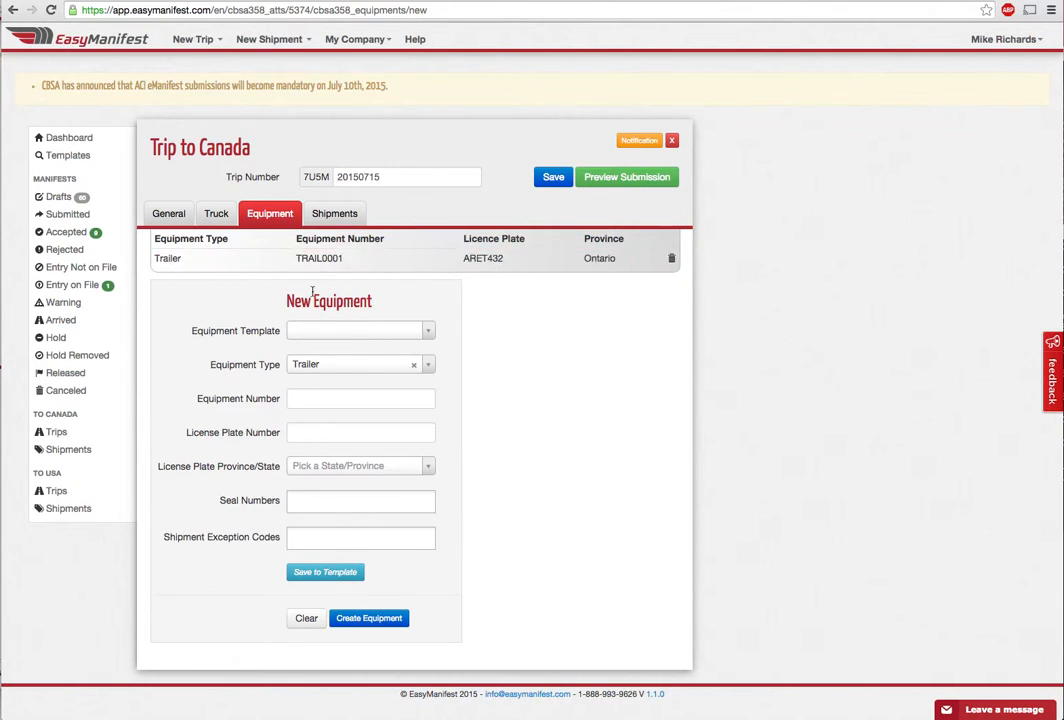
{"action": "left_click", "coordinate": [338, 216]}
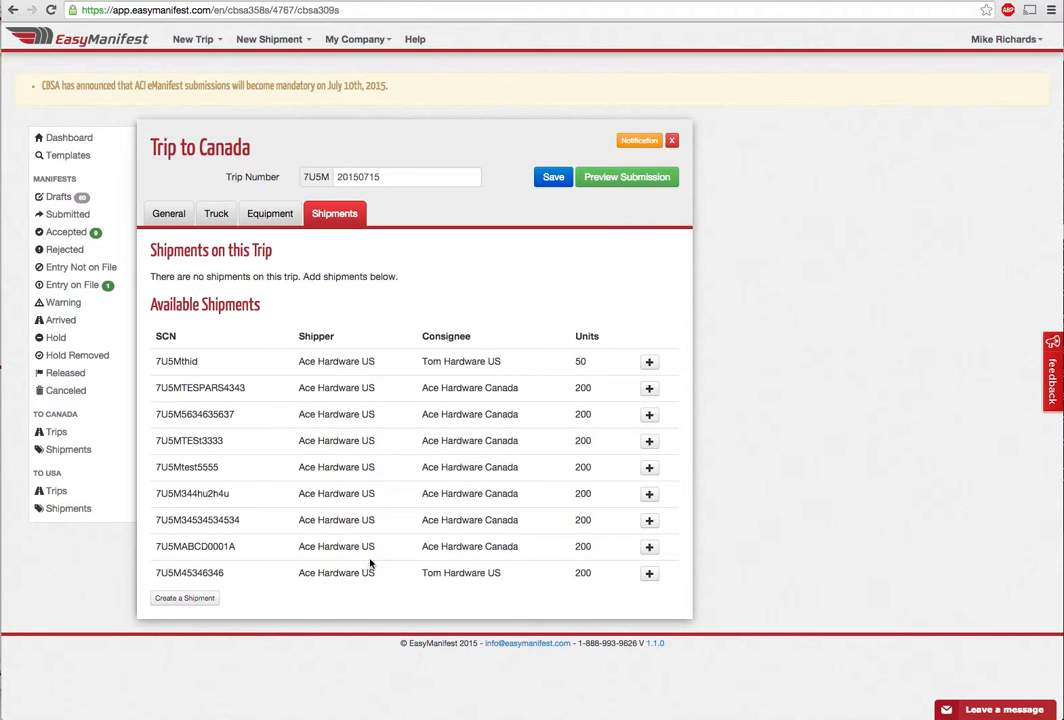
Create a new shipment to Canada for the trailer from Available Shipments
{"action": "left_click", "coordinate": [650, 550]}
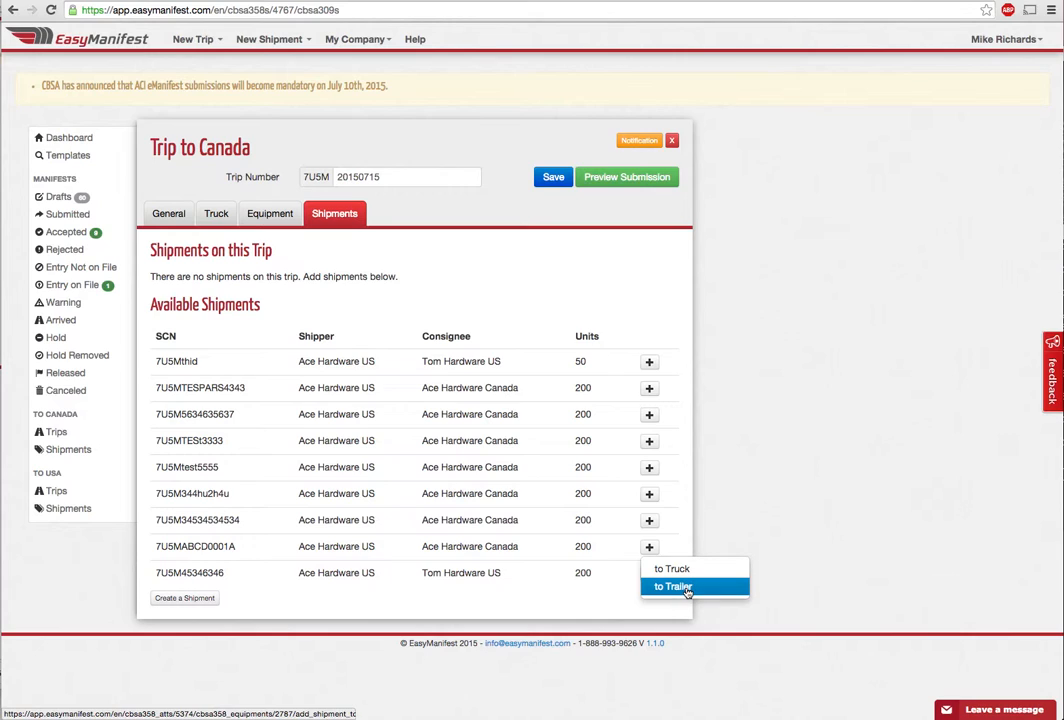
{"action": "left_click", "coordinate": [332, 596]}
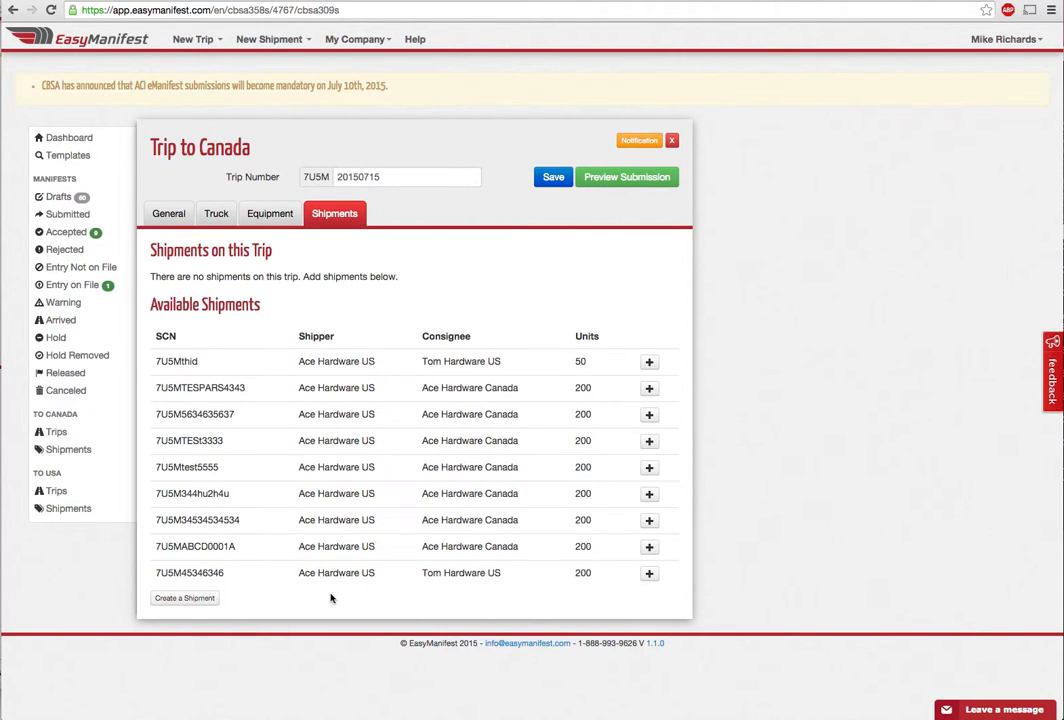
{"action": "left_click", "coordinate": [197, 603]}
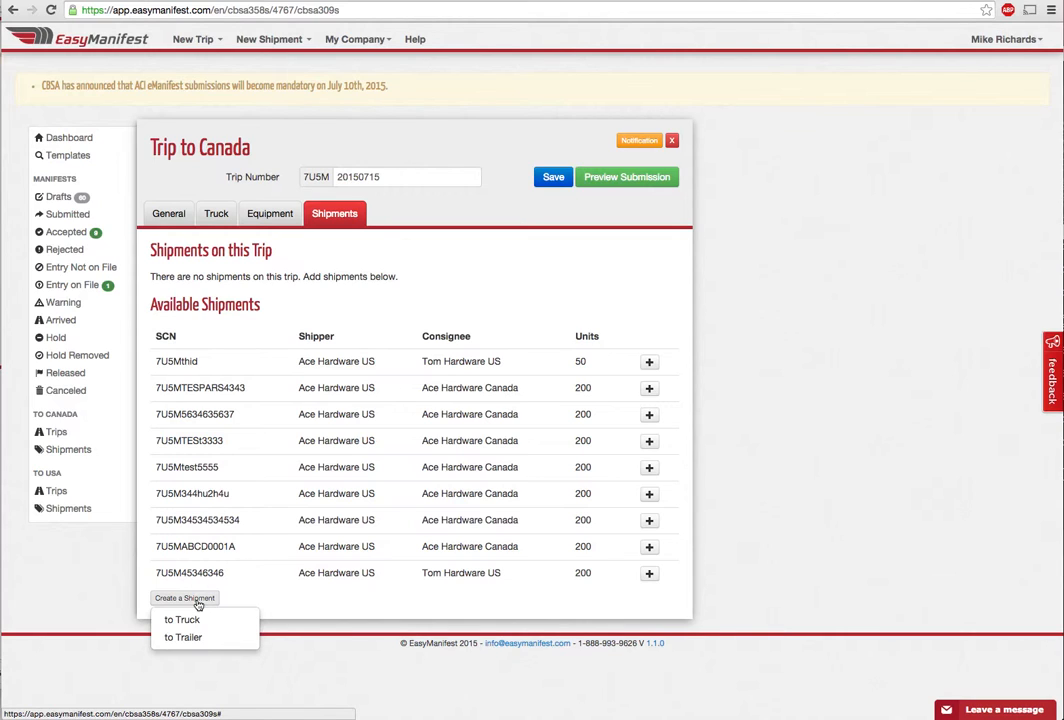
{"action": "left_click", "coordinate": [197, 638]}
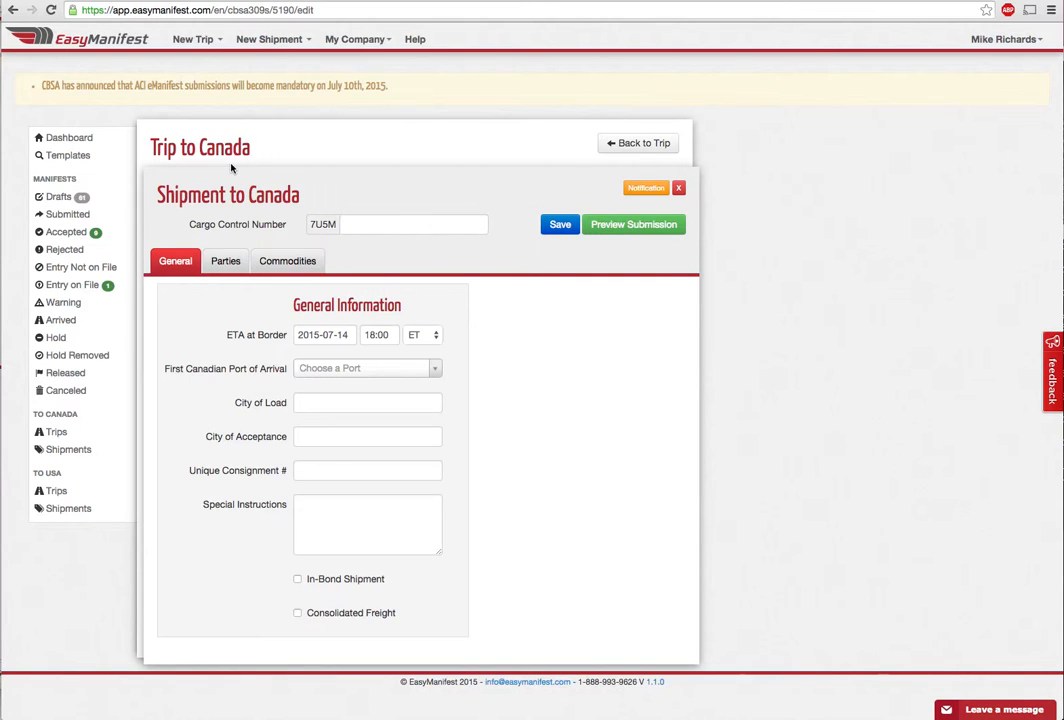
{"action": "mouse_move", "coordinate": [228, 230]}
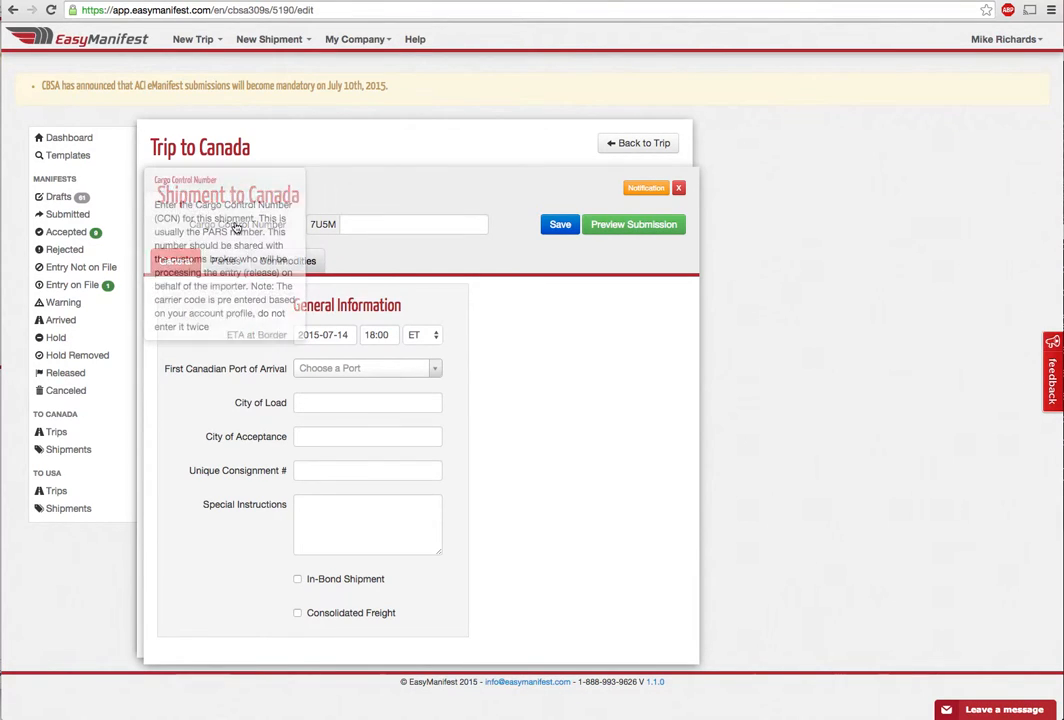
{"action": "left_click", "coordinate": [356, 226]}
{"action": "type", "text": "PARS000"}
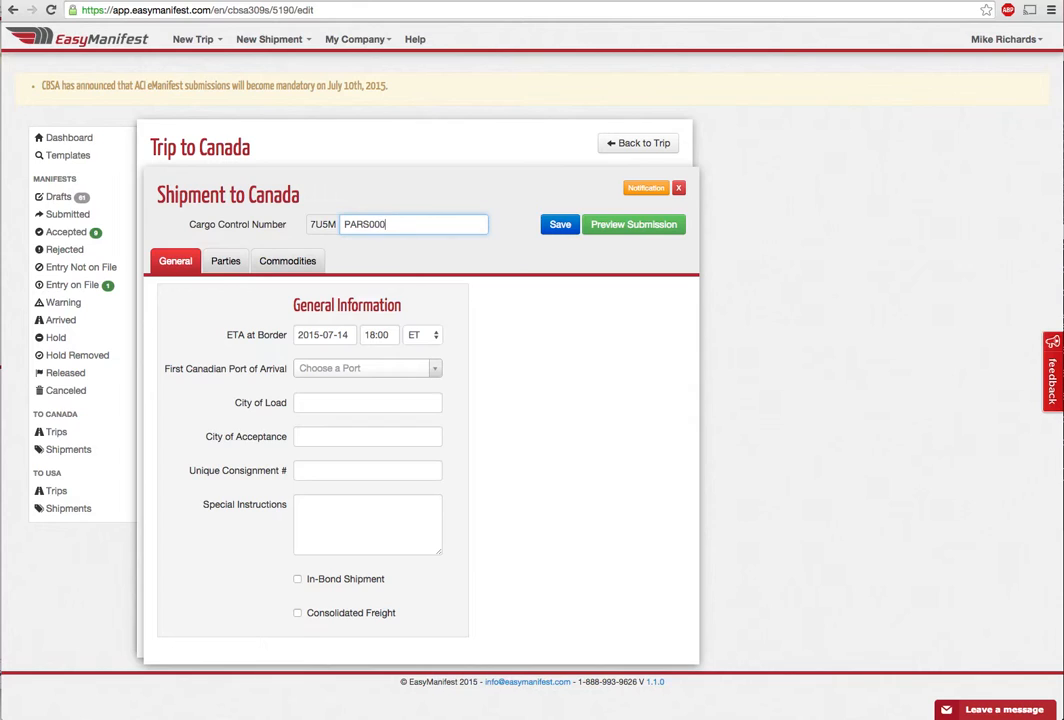
{"action": "type", "text": "1334"}
{"action": "left_click", "coordinate": [335, 335]}
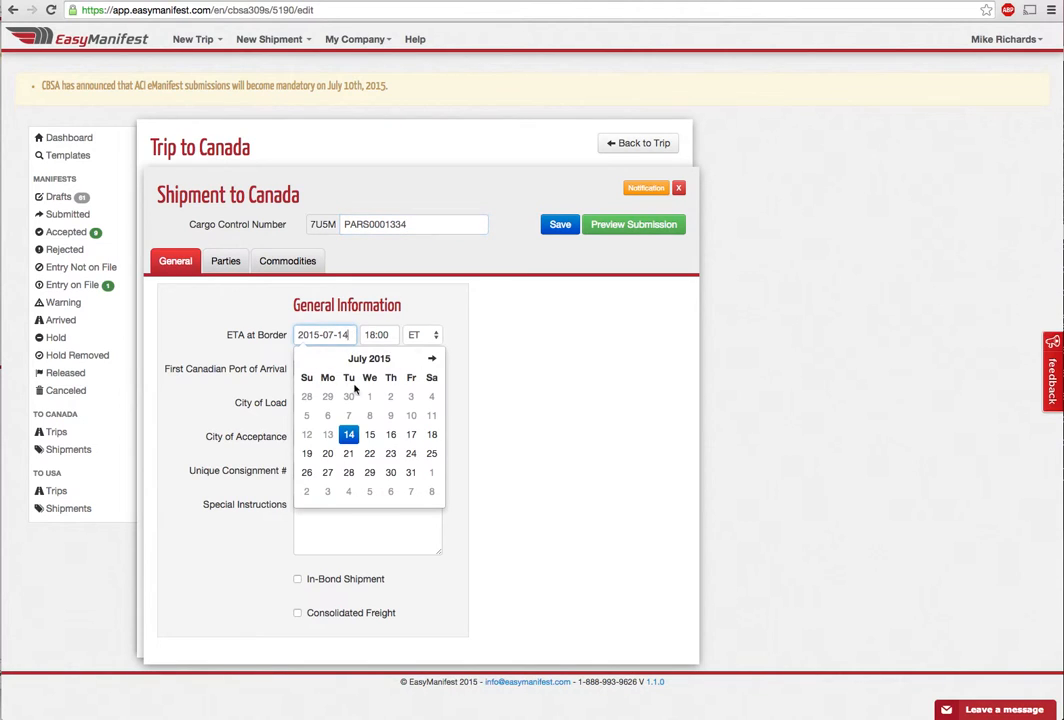
{"action": "left_click", "coordinate": [369, 434]}
{"action": "left_click", "coordinate": [377, 335]}
{"action": "scroll", "coordinate": [385, 373], "scroll_direction": "up", "scroll_amount": 5}
{"action": "scroll", "coordinate": [385, 373], "scroll_direction": "up", "scroll_amount": 2}
{"action": "left_click", "coordinate": [385, 368]}
Set arrival port 0440 - Sarnia and city of load Buffalo, New York
{"action": "left_click", "coordinate": [385, 368]}
{"action": "type", "text": "440"}
{"action": "left_click", "coordinate": [368, 409]}
{"action": "left_click", "coordinate": [360, 405]}
{"action": "type", "text": "Buff"}
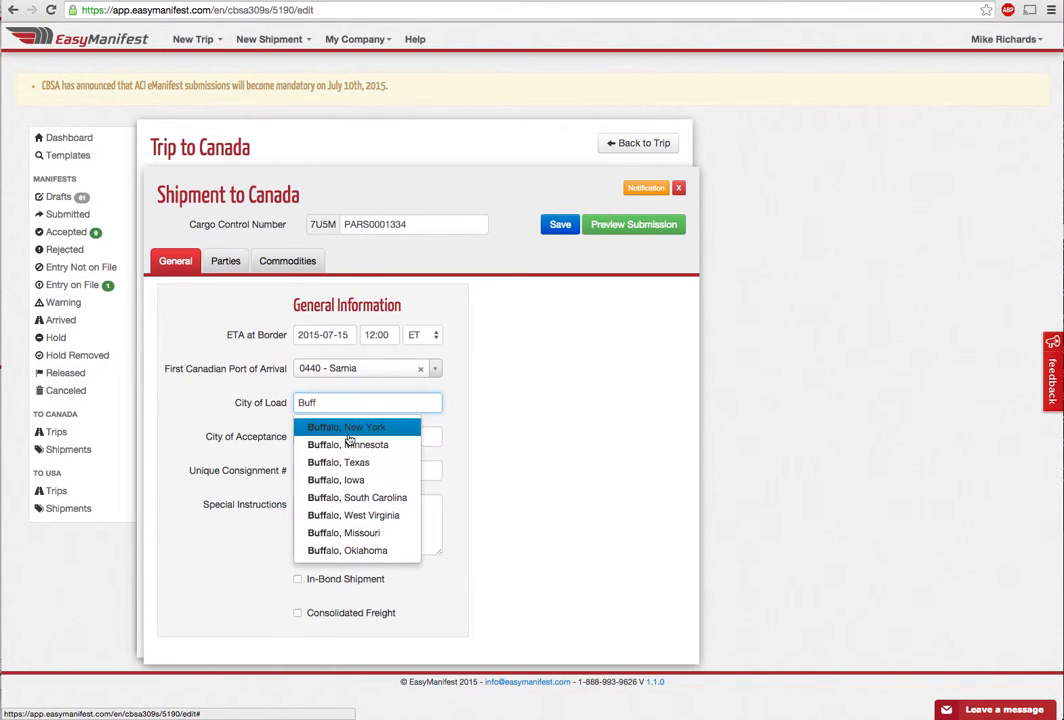
{"action": "left_click", "coordinate": [347, 435]}
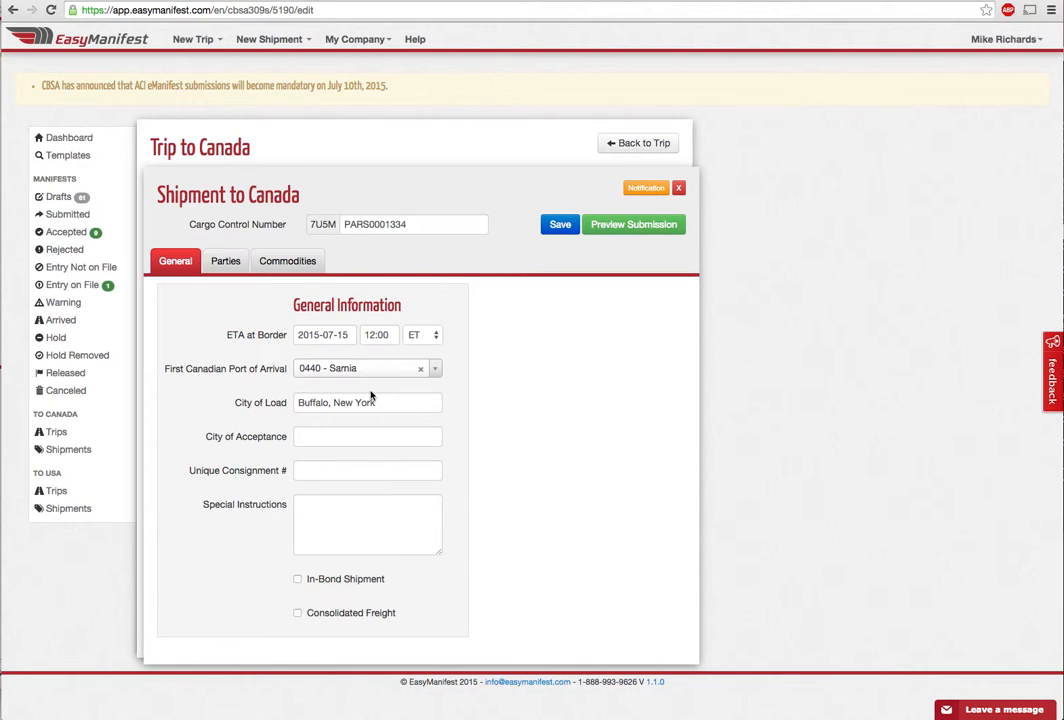
{"action": "mouse_move", "coordinate": [258, 408]}
{"action": "mouse_move", "coordinate": [261, 444]}
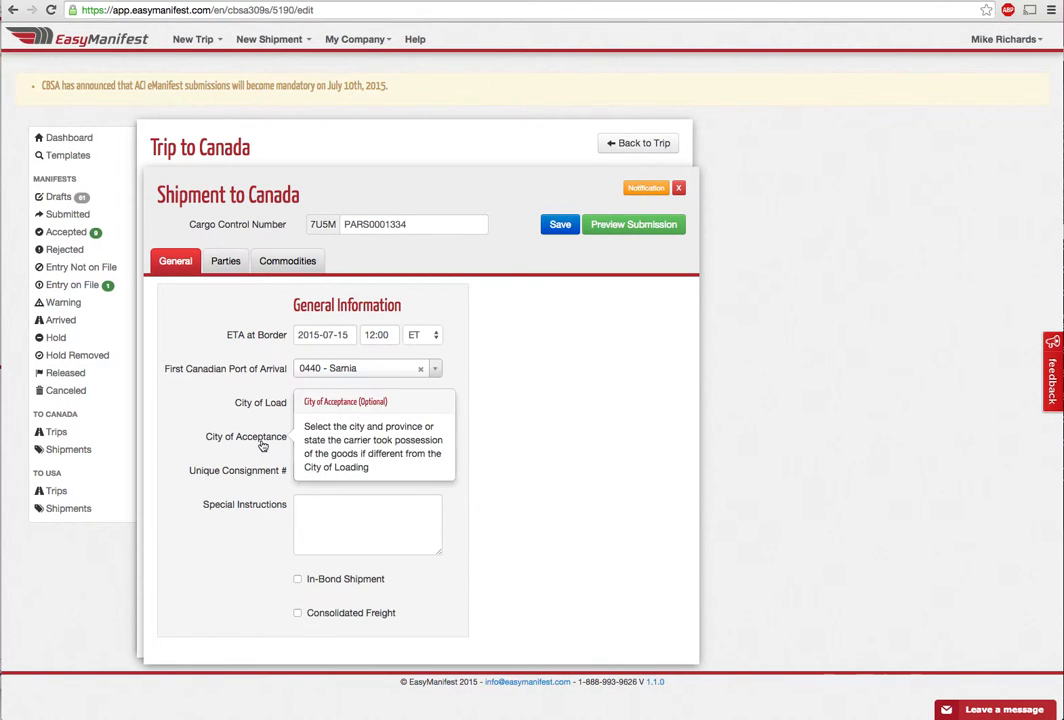
{"action": "left_click", "coordinate": [228, 262]}
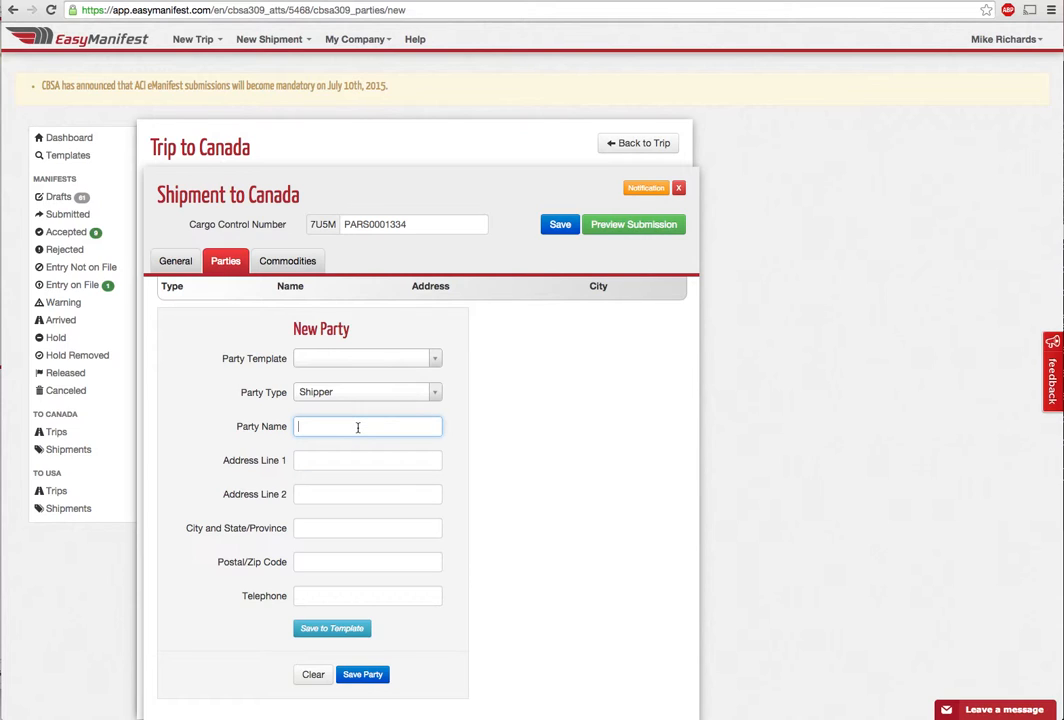
Enter shipper Johns Hardware with its address details, save it as a template and add it
{"action": "type", "text": "Johns Ha"}
{"action": "type", "text": "rdware"}
{"action": "type", "text": "1"}
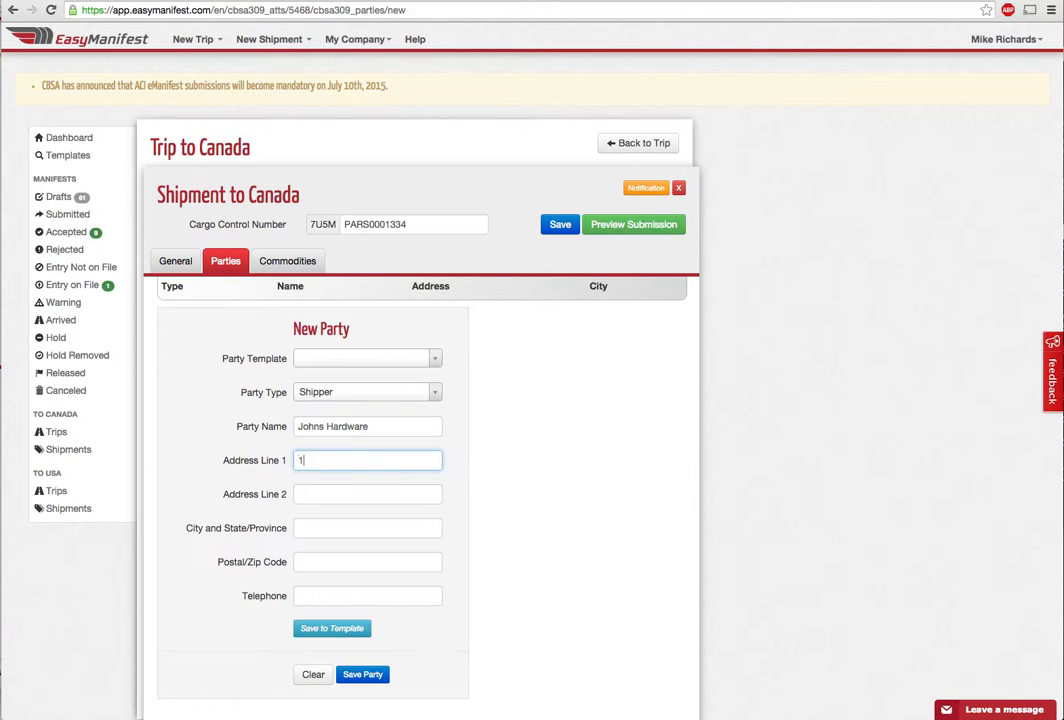
{"action": "type", "text": "234 Main St"}
{"action": "key", "text": "Tab"}
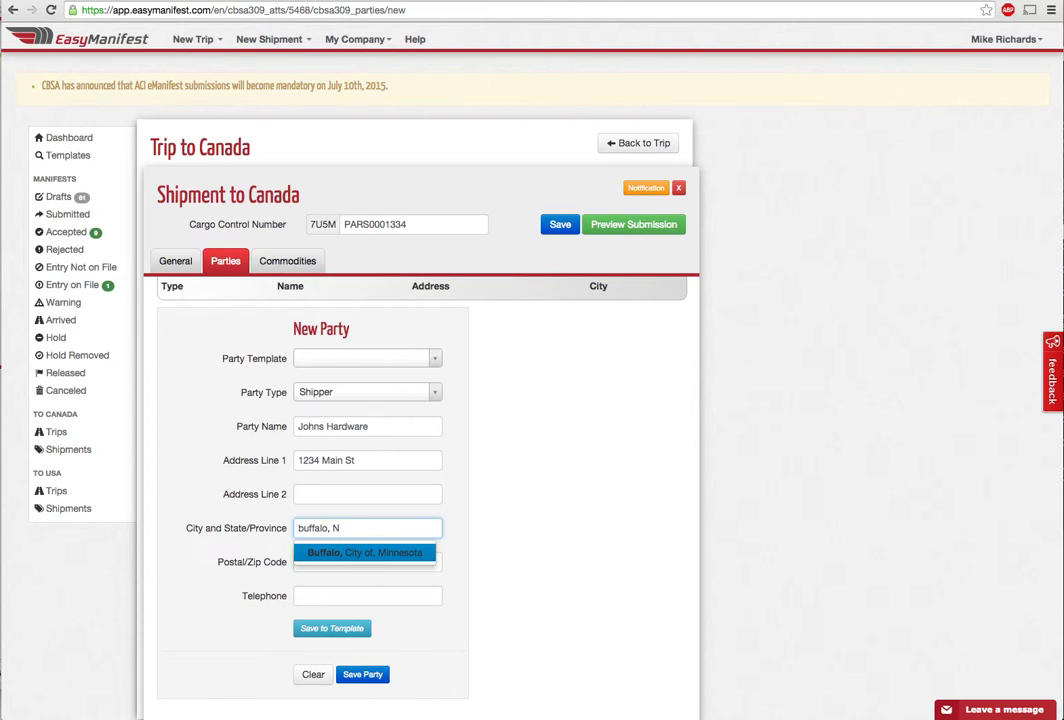
{"action": "type", "text": "Y"}
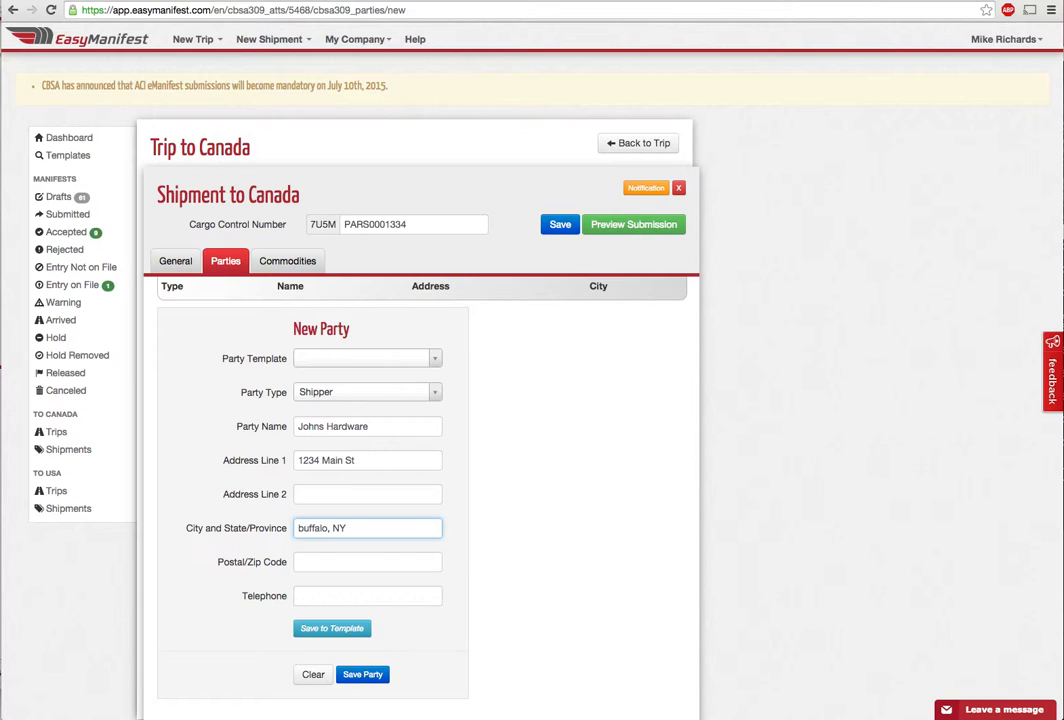
{"action": "key", "text": "Tab"}
{"action": "type", "text": "9912"}
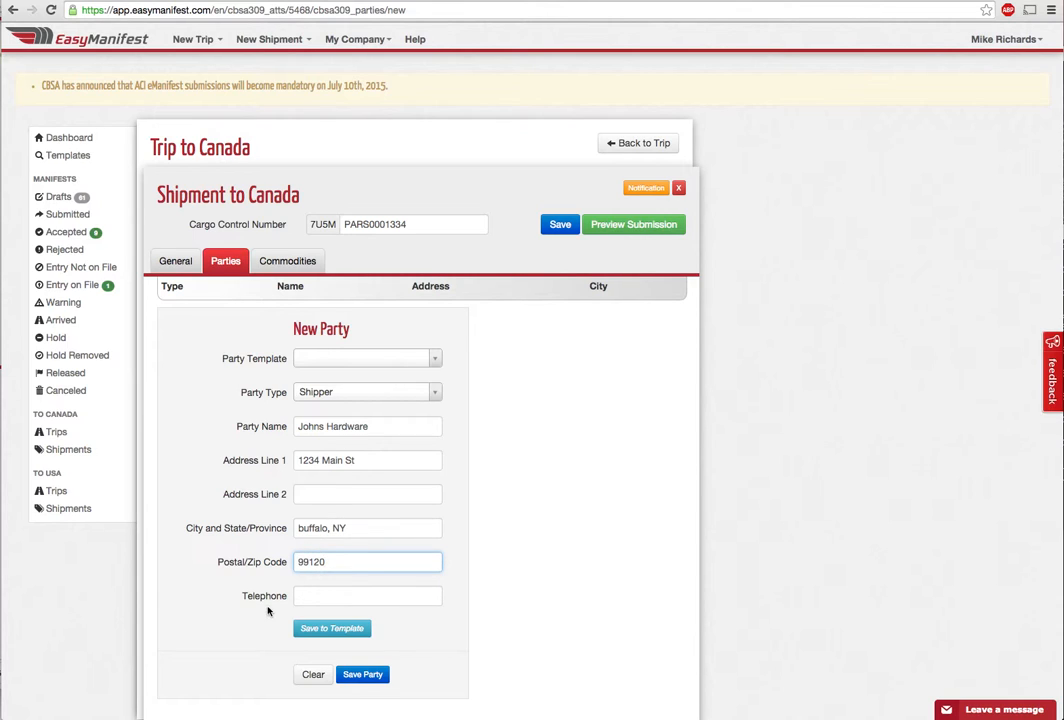
{"action": "key", "text": "Tab"}
{"action": "key", "text": "shift+Tab"}
{"action": "left_click", "coordinate": [350, 632]}
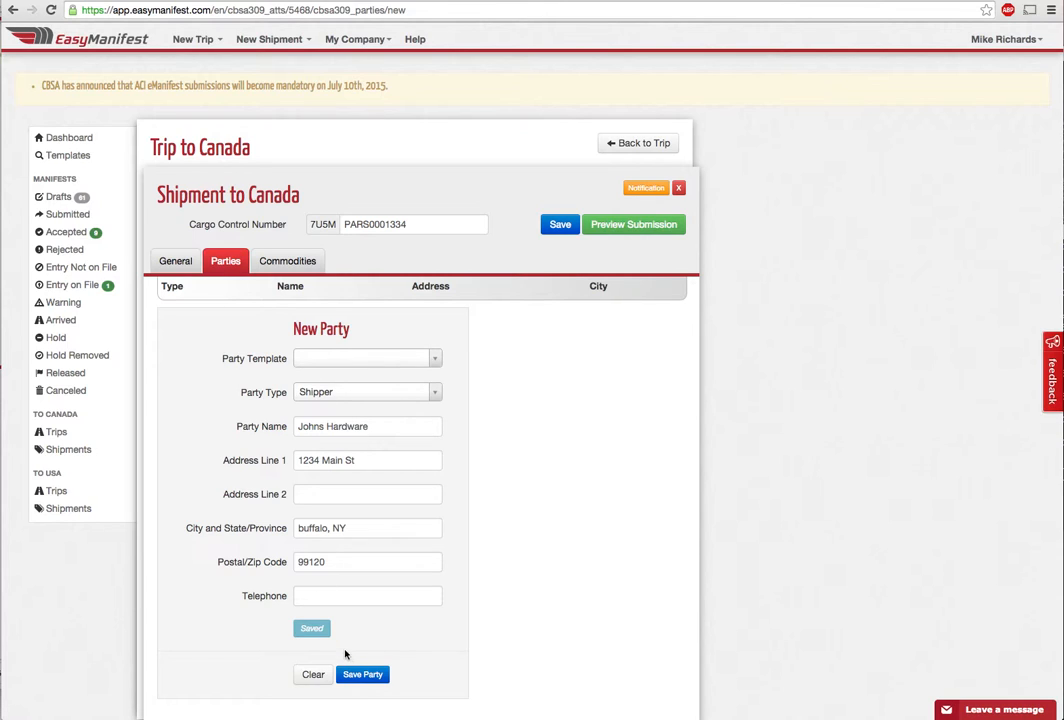
{"action": "left_click", "coordinate": [360, 676]}
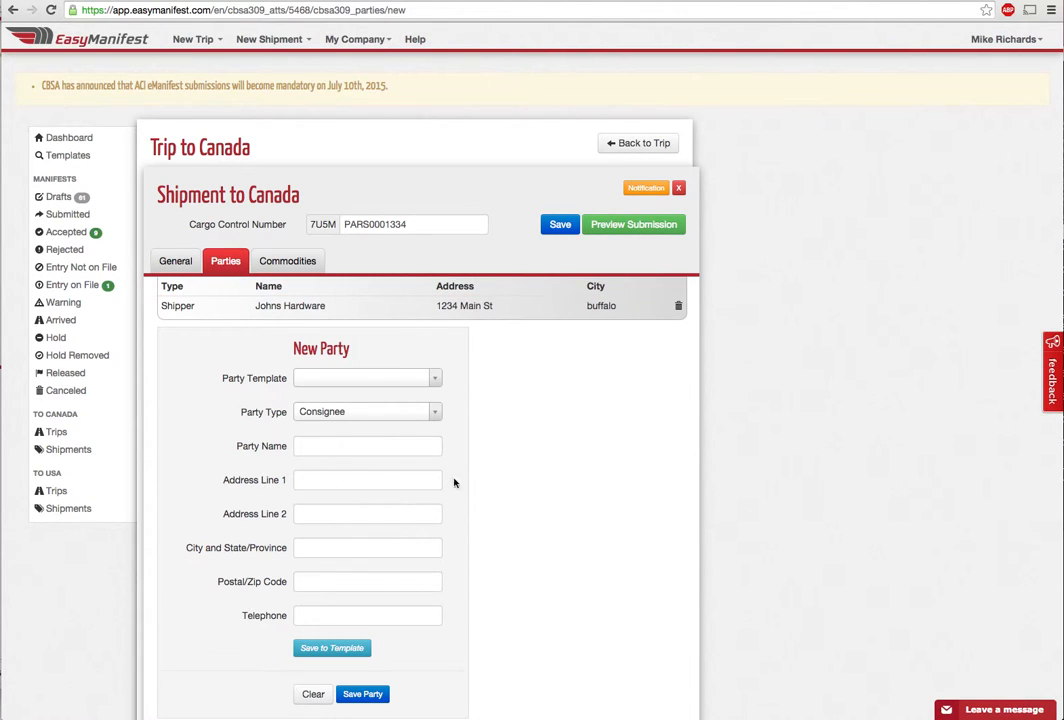
Add consignee Tom Hardware Canada from its saved party template
{"action": "left_click", "coordinate": [366, 384]}
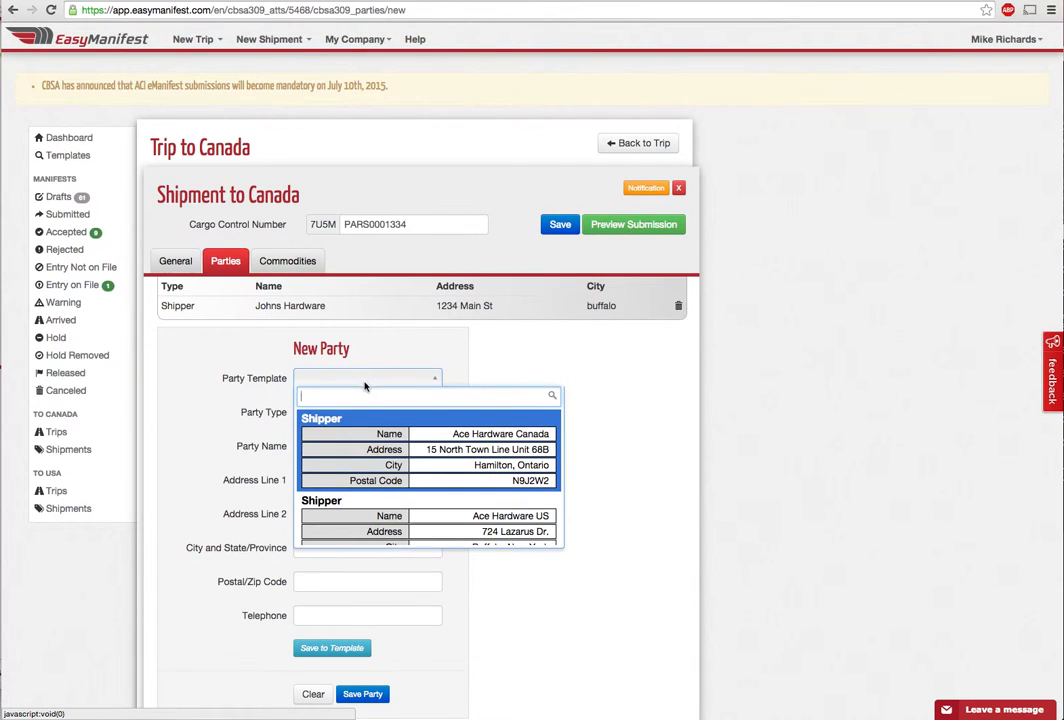
{"action": "scroll", "coordinate": [381, 472], "scroll_direction": "down", "scroll_amount": 8}
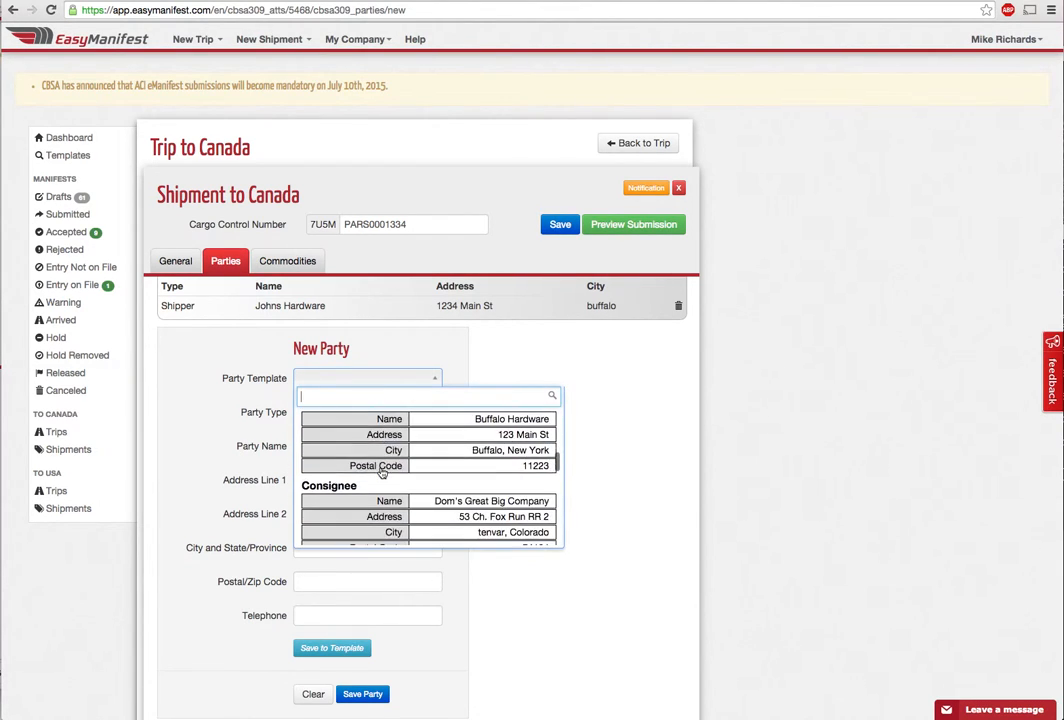
{"action": "scroll", "coordinate": [381, 472], "scroll_direction": "down", "scroll_amount": 10}
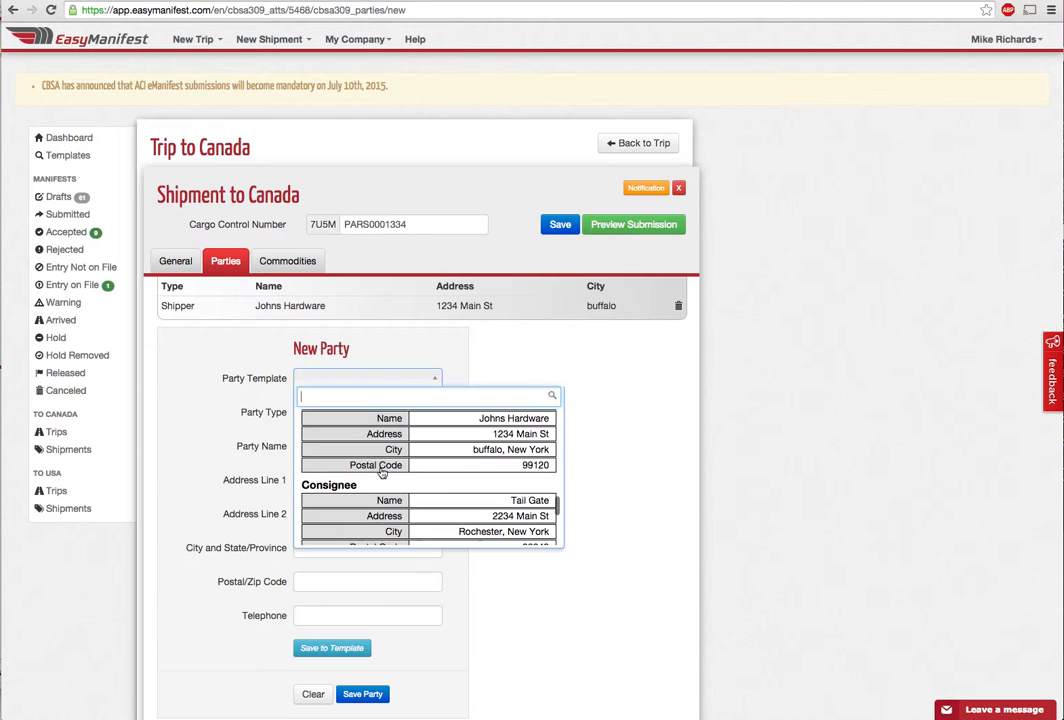
{"action": "scroll", "coordinate": [381, 473], "scroll_direction": "down", "scroll_amount": 3}
{"action": "scroll", "coordinate": [400, 468], "scroll_direction": "up", "scroll_amount": 2}
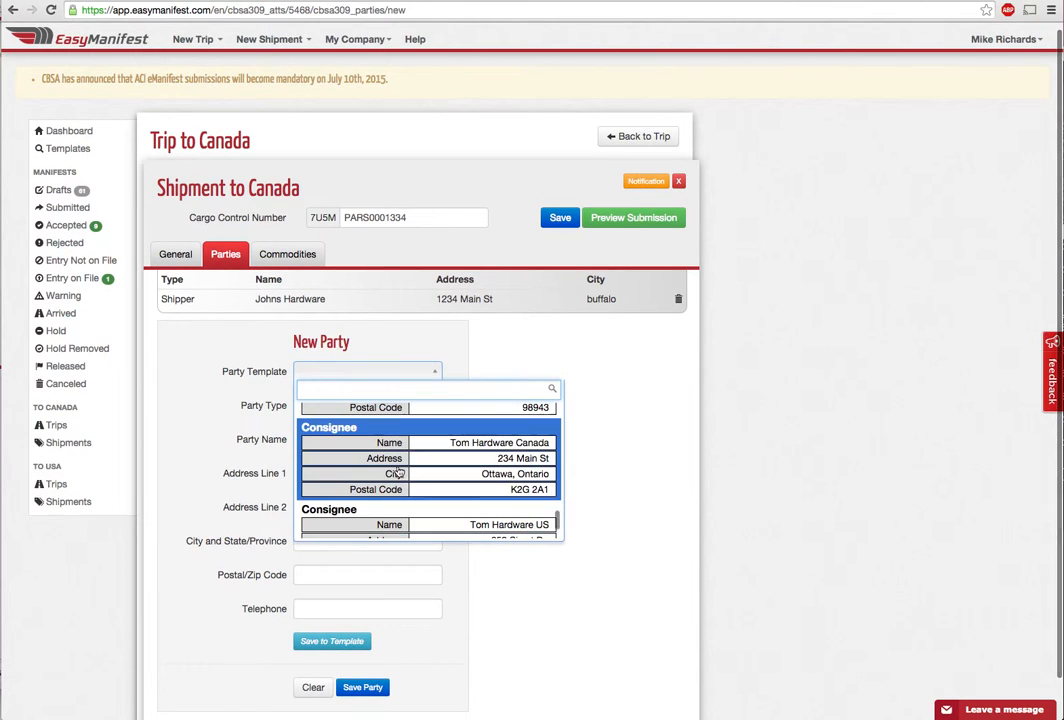
{"action": "left_click", "coordinate": [415, 462]}
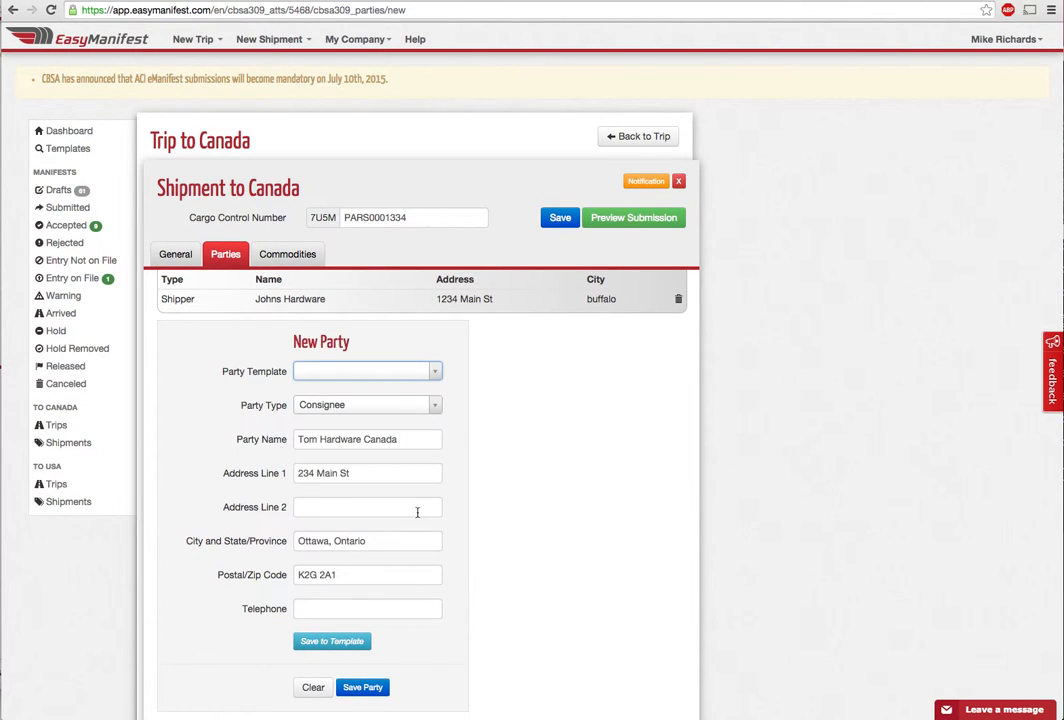
{"action": "scroll", "coordinate": [418, 535], "scroll_direction": "down", "scroll_amount": 1}
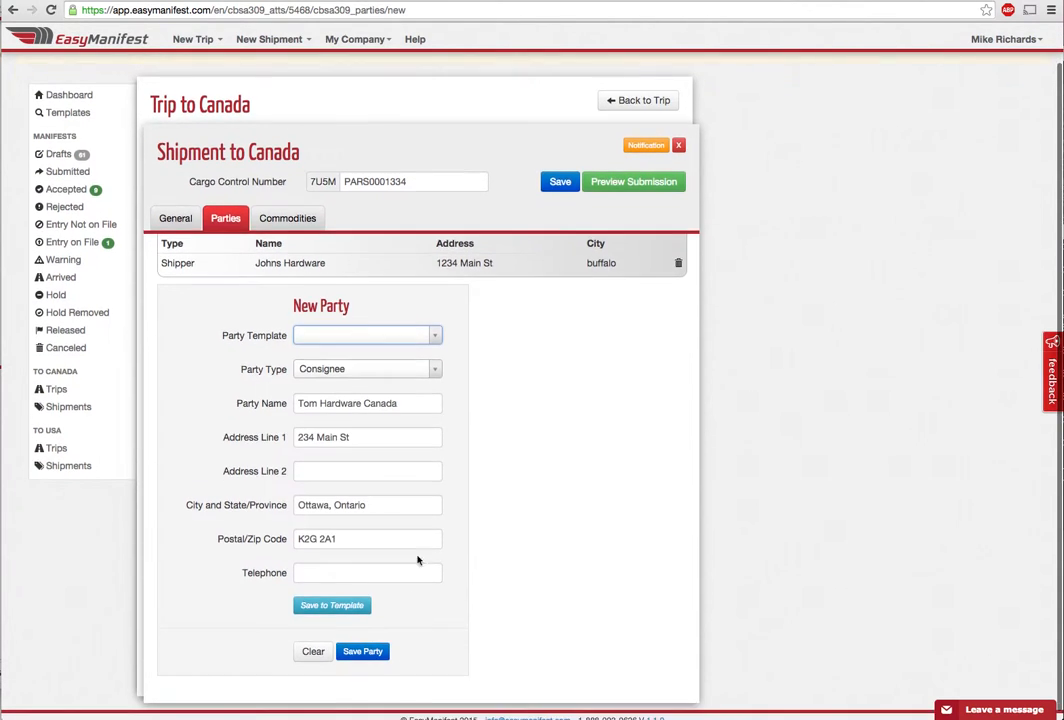
{"action": "left_click", "coordinate": [370, 651]}
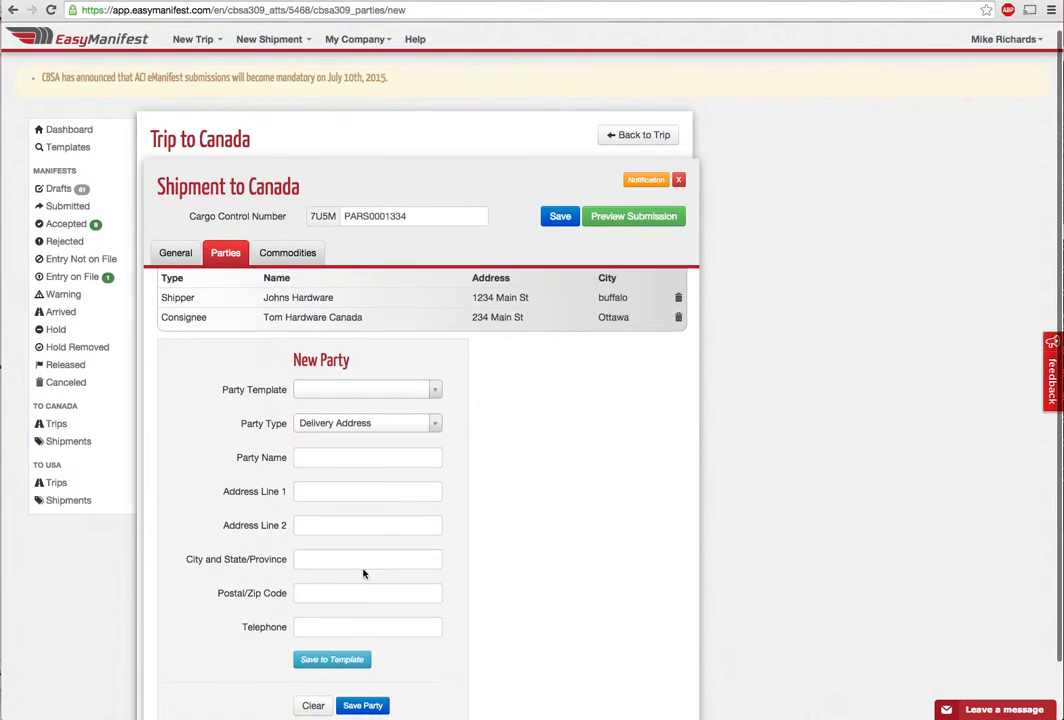
{"action": "scroll", "coordinate": [363, 569], "scroll_direction": "down", "scroll_amount": 2}
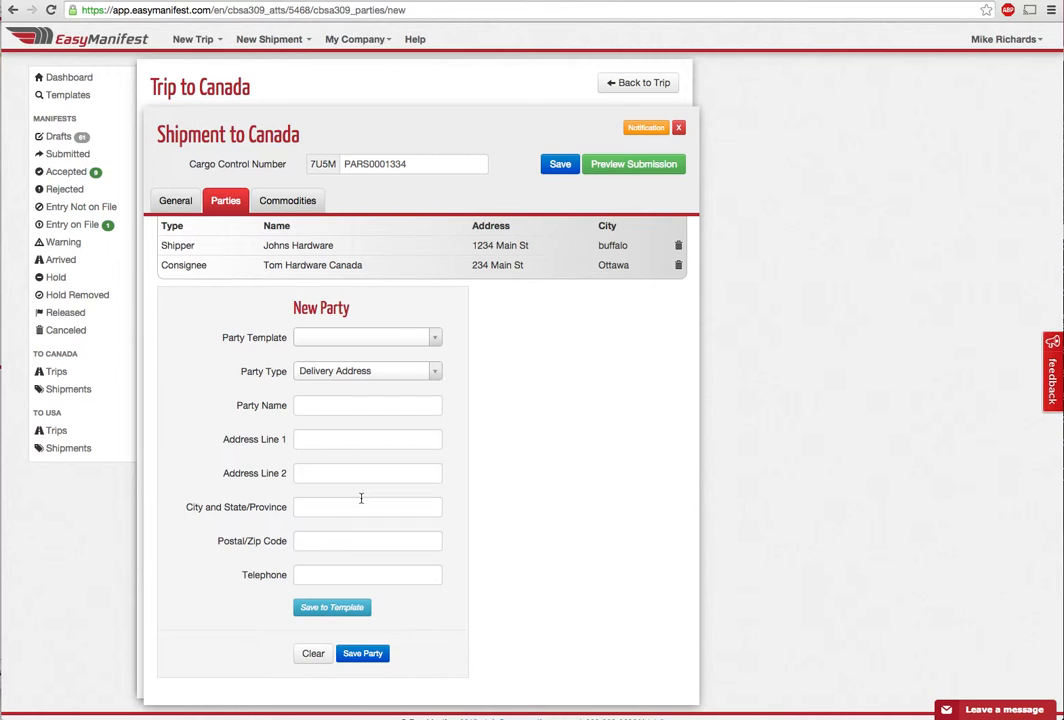
{"action": "scroll", "coordinate": [361, 497], "scroll_direction": "down", "scroll_amount": 1}
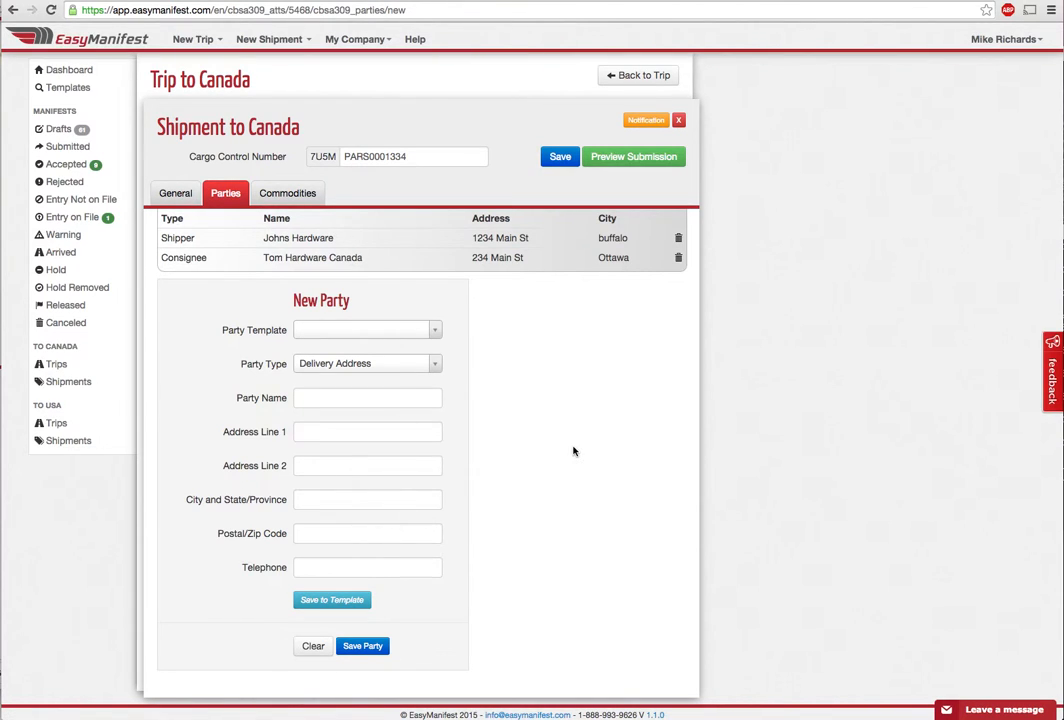
{"action": "left_click", "coordinate": [421, 371]}
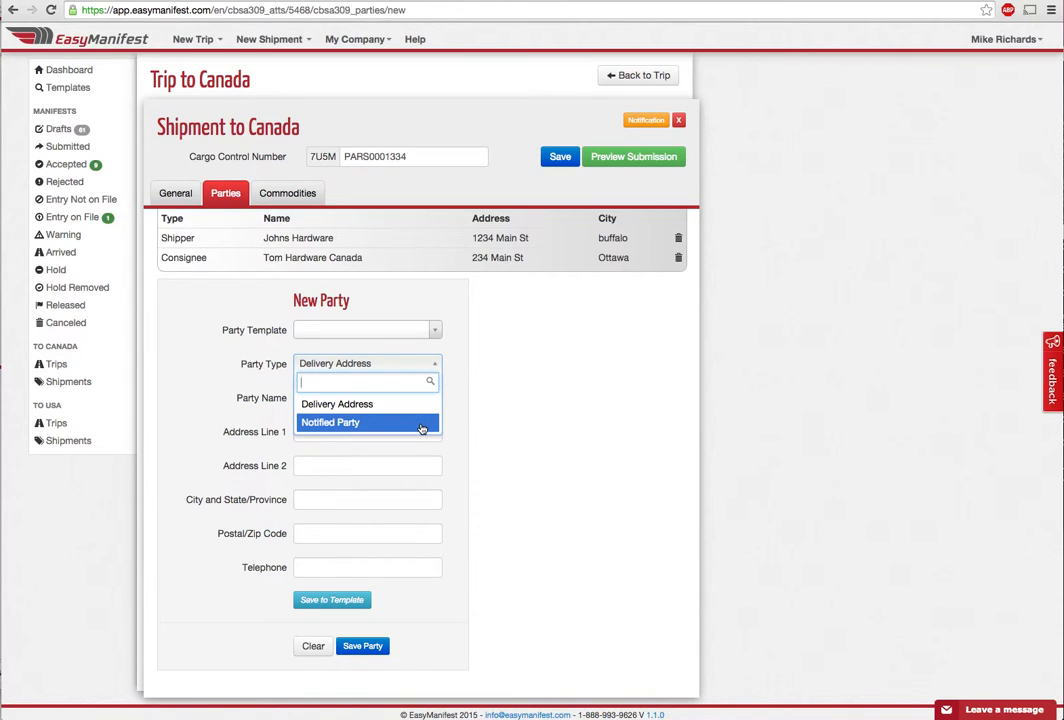
{"action": "left_click", "coordinate": [500, 419]}
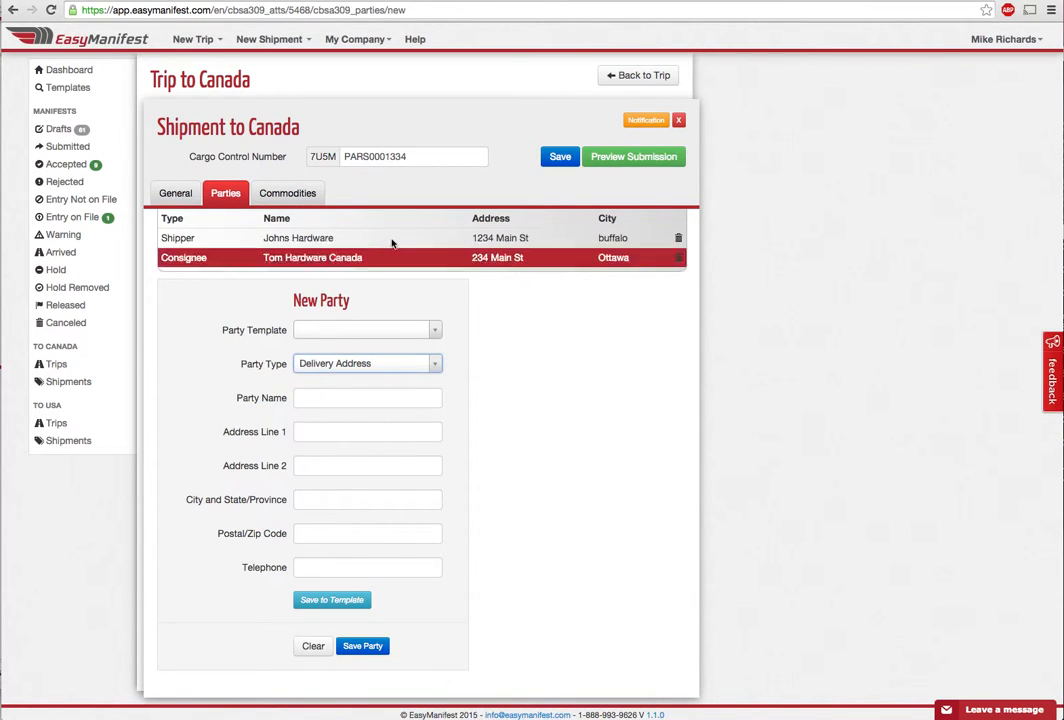
{"action": "left_click", "coordinate": [304, 198]}
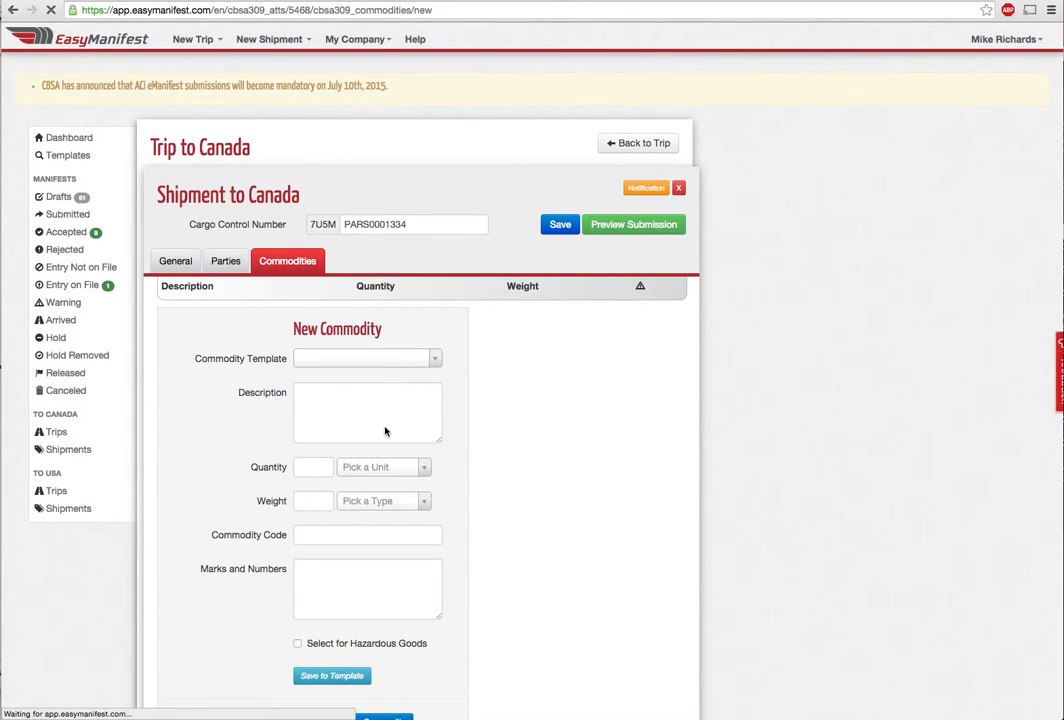
Describe the commodity as 'nails and screws', 400 Boxes, 10000 Pounds
{"action": "left_click", "coordinate": [385, 431]}
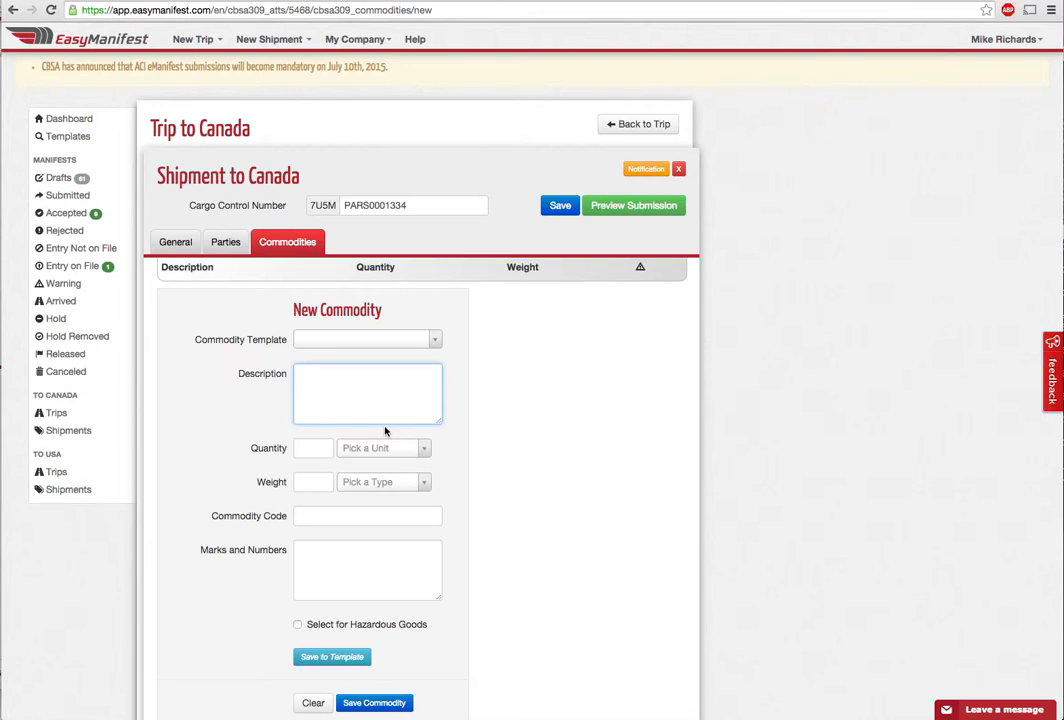
{"action": "type", "text": "nails and screws"}
{"action": "key", "text": "Tab"}
{"action": "type", "text": "400"}
{"action": "key", "text": "Tab"}
{"action": "type", "text": "bo"}
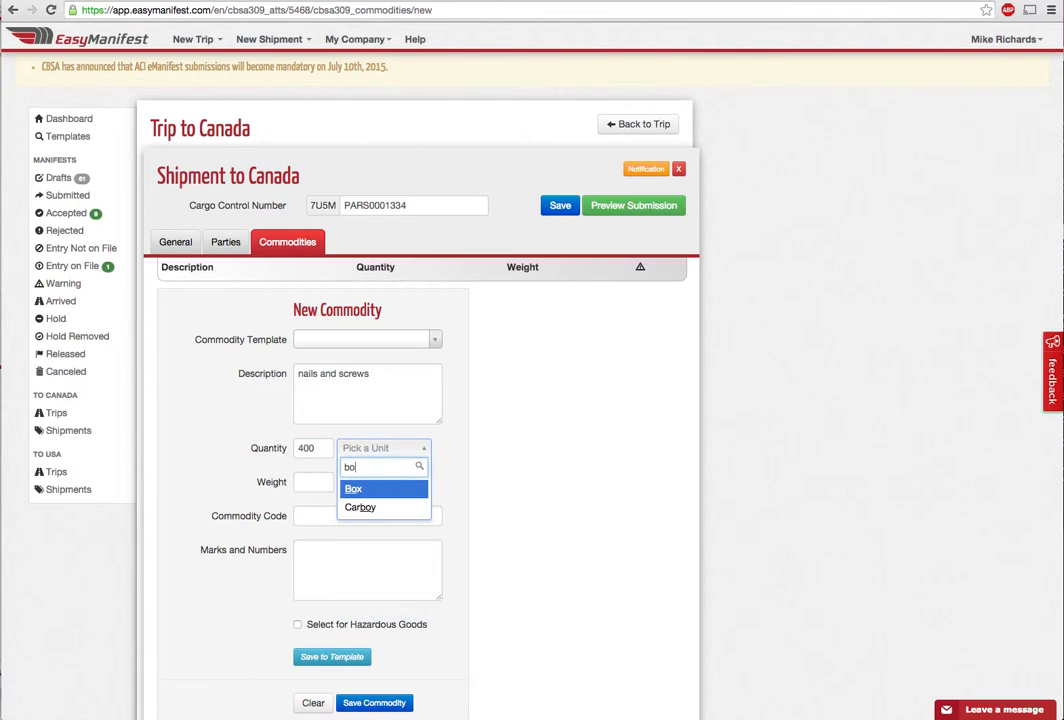
{"action": "key", "text": "Return"}
{"action": "key", "text": "Tab"}
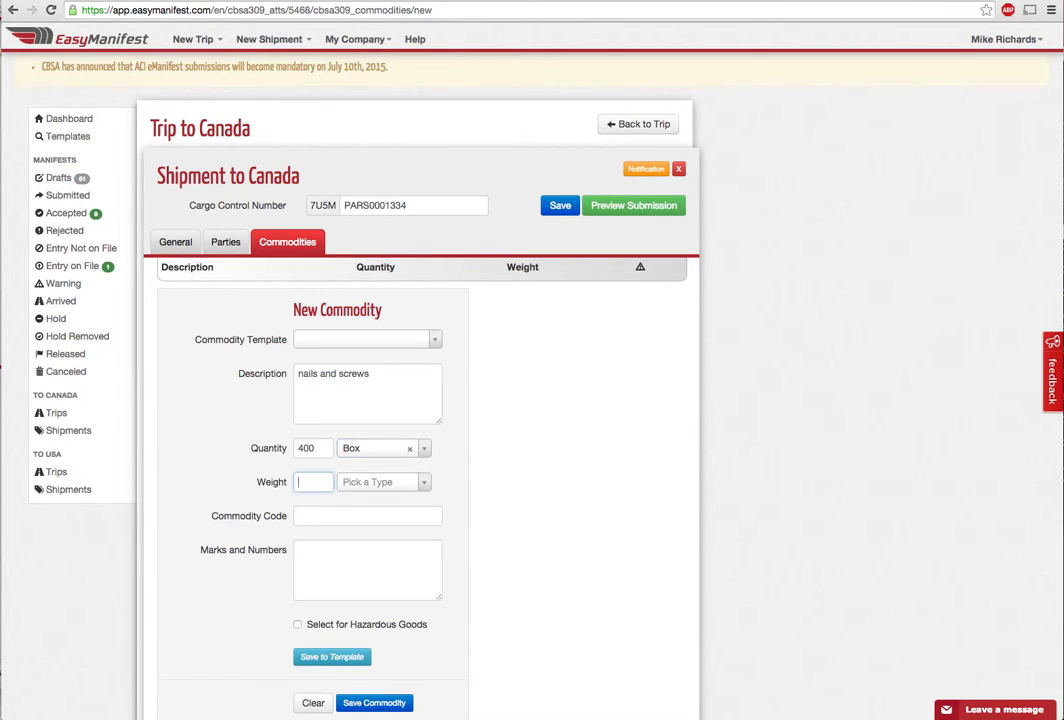
{"action": "type", "text": "10000"}
{"action": "key", "text": "Tab"}
{"action": "type", "text": "p"}
{"action": "key", "text": "Return"}
Leave Hazardous Goods unticked and save the nails and screws commodity
{"action": "scroll", "coordinate": [359, 494], "scroll_direction": "down", "scroll_amount": 1}
{"action": "scroll", "coordinate": [469, 508], "scroll_direction": "down", "scroll_amount": 1}
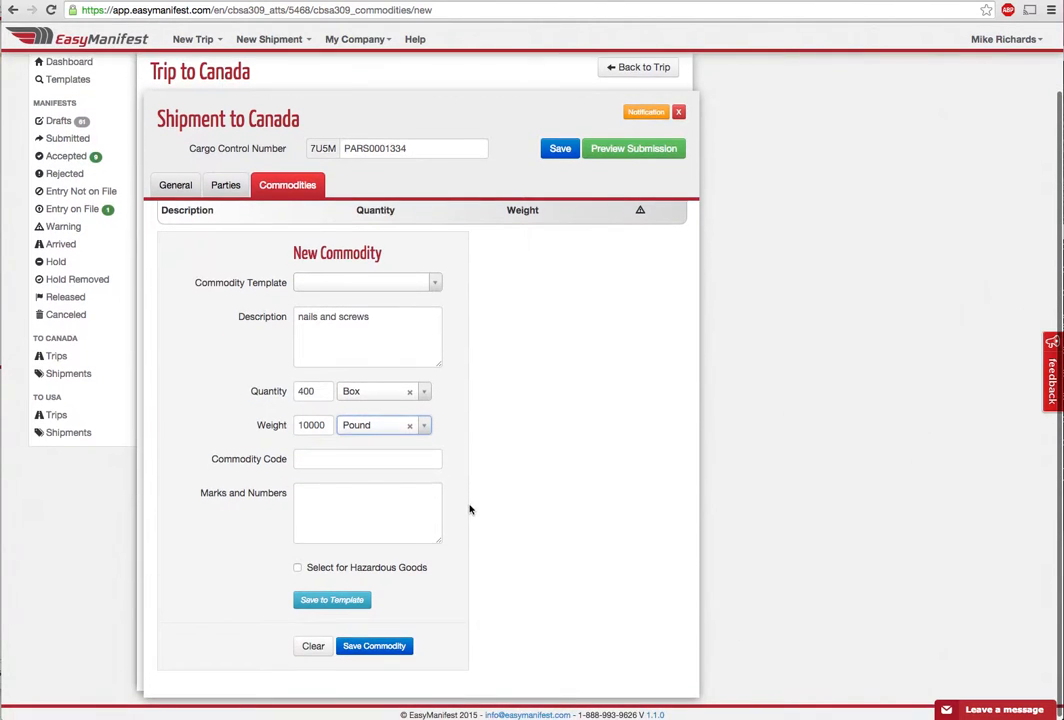
{"action": "left_click", "coordinate": [298, 568]}
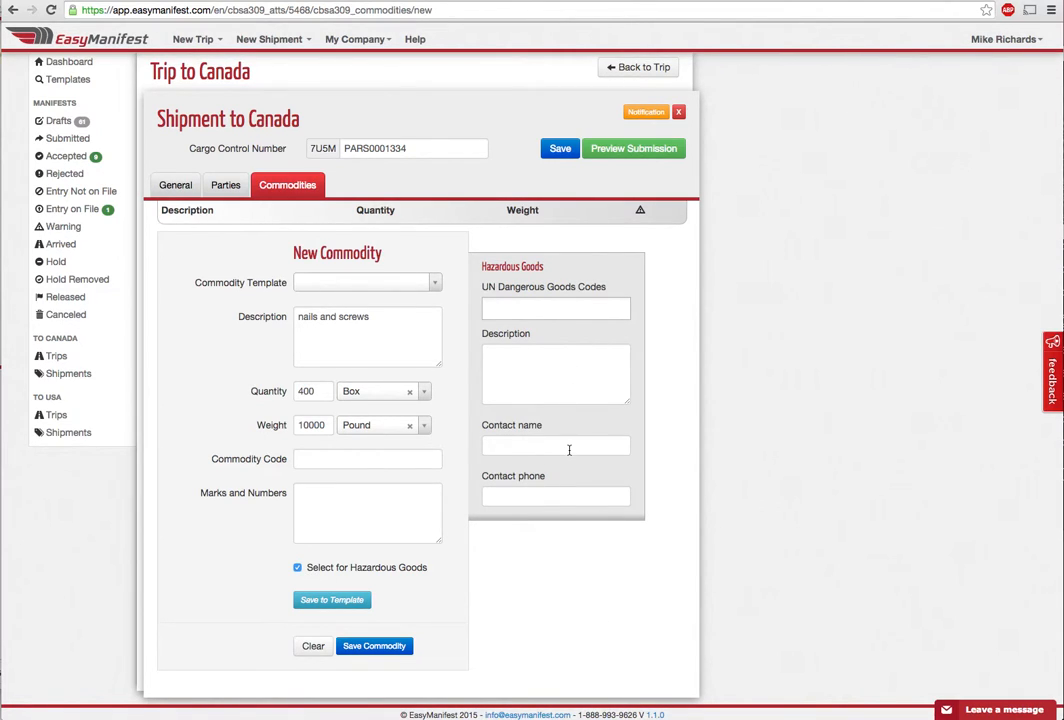
{"action": "left_click", "coordinate": [297, 567]}
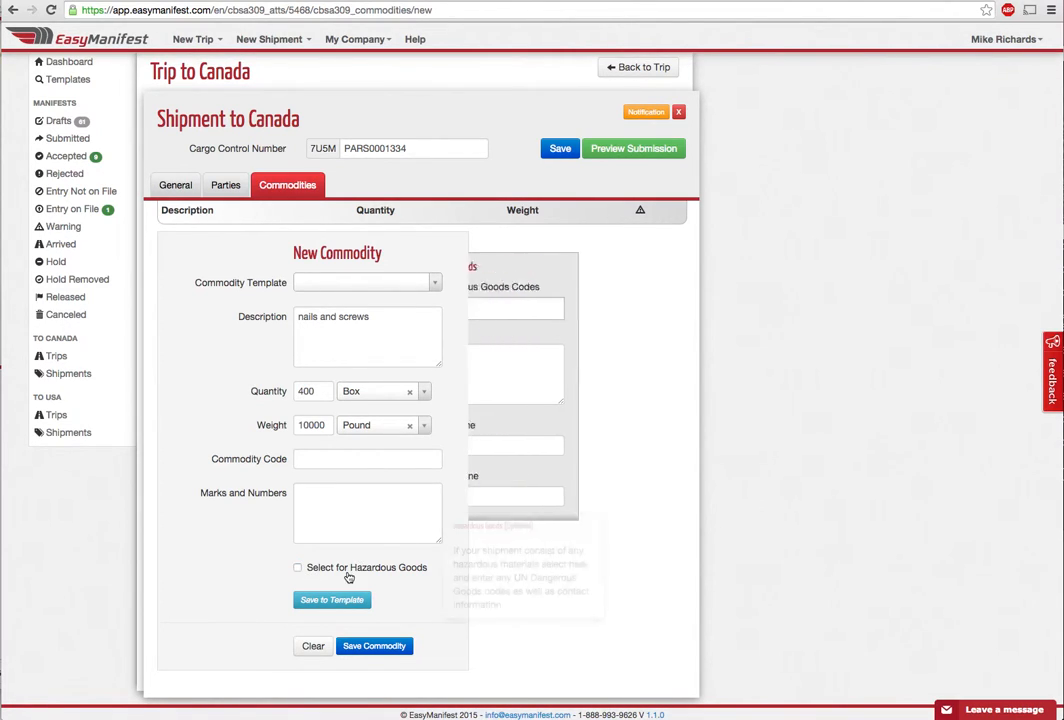
{"action": "left_click", "coordinate": [392, 648]}
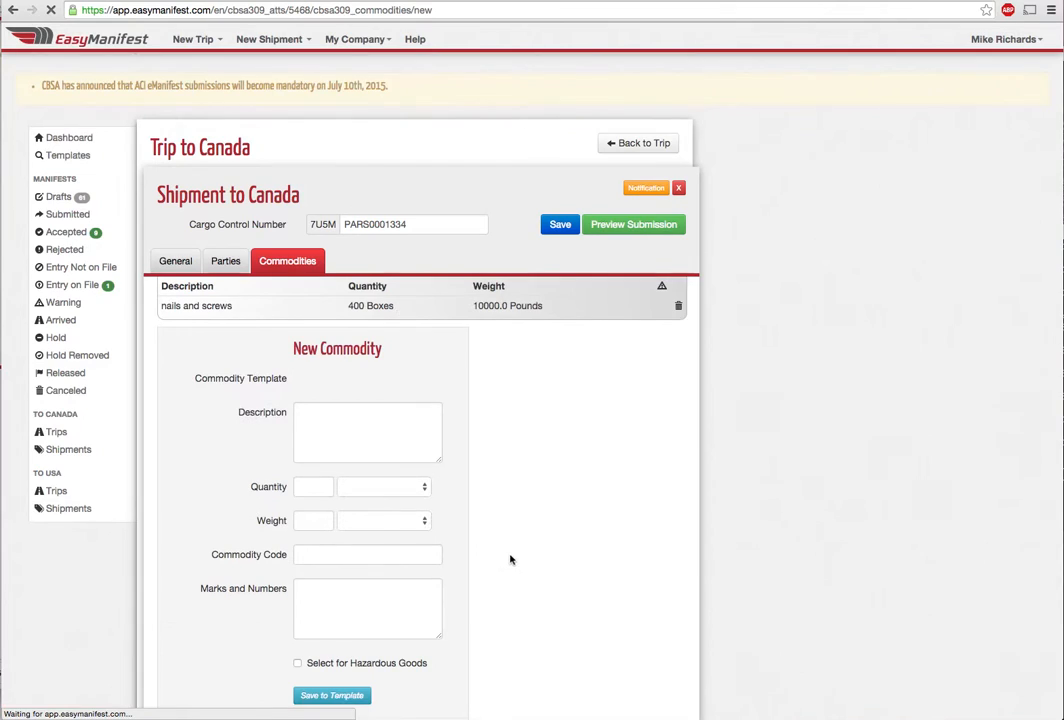
{"action": "left_click", "coordinate": [624, 228]}
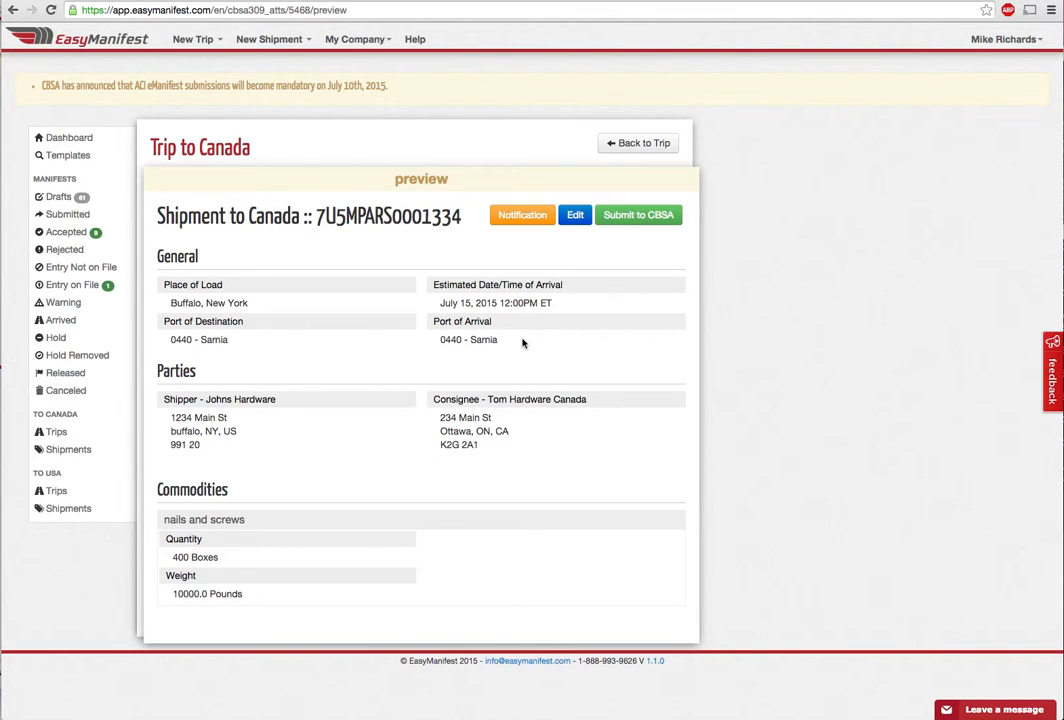
Open Notification Settings from the shipment's submission preview
{"action": "left_click", "coordinate": [523, 219]}
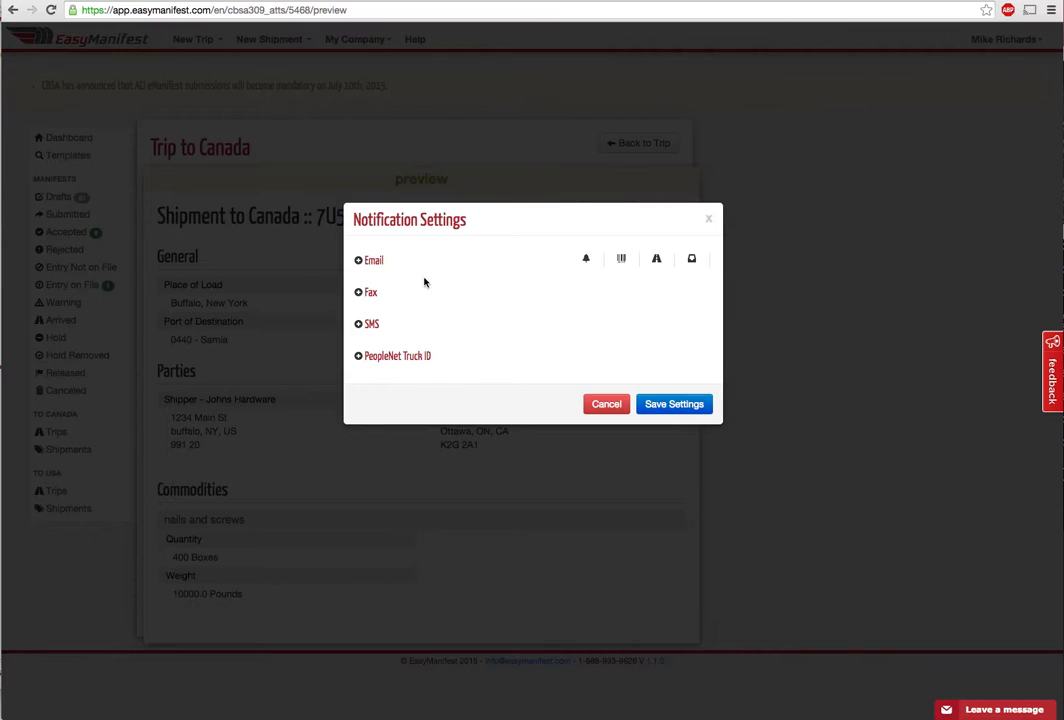
Add an SMS phone number and an e-mail address for the first alert, then save
{"action": "left_click", "coordinate": [359, 325]}
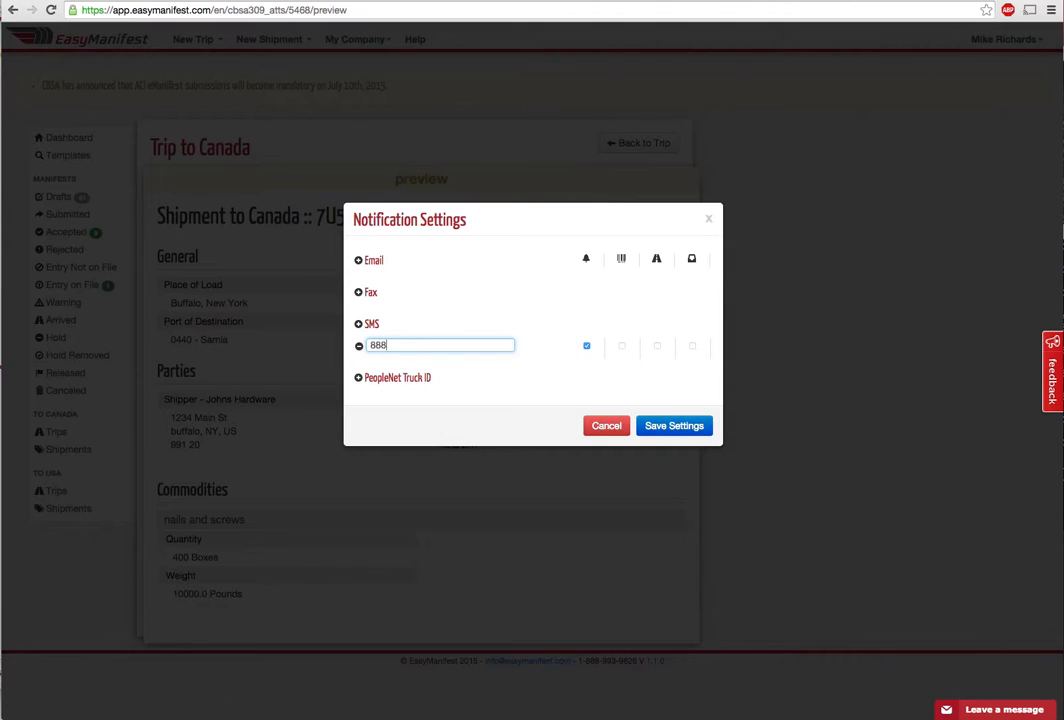
{"action": "left_click", "coordinate": [360, 265]}
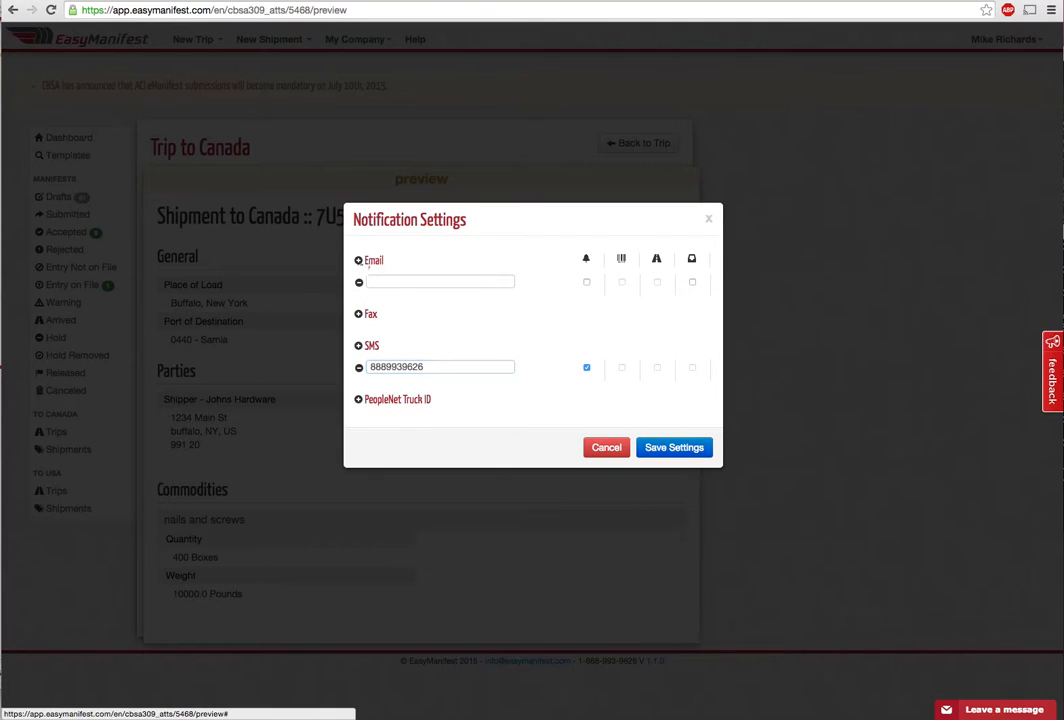
{"action": "left_click", "coordinate": [371, 281]}
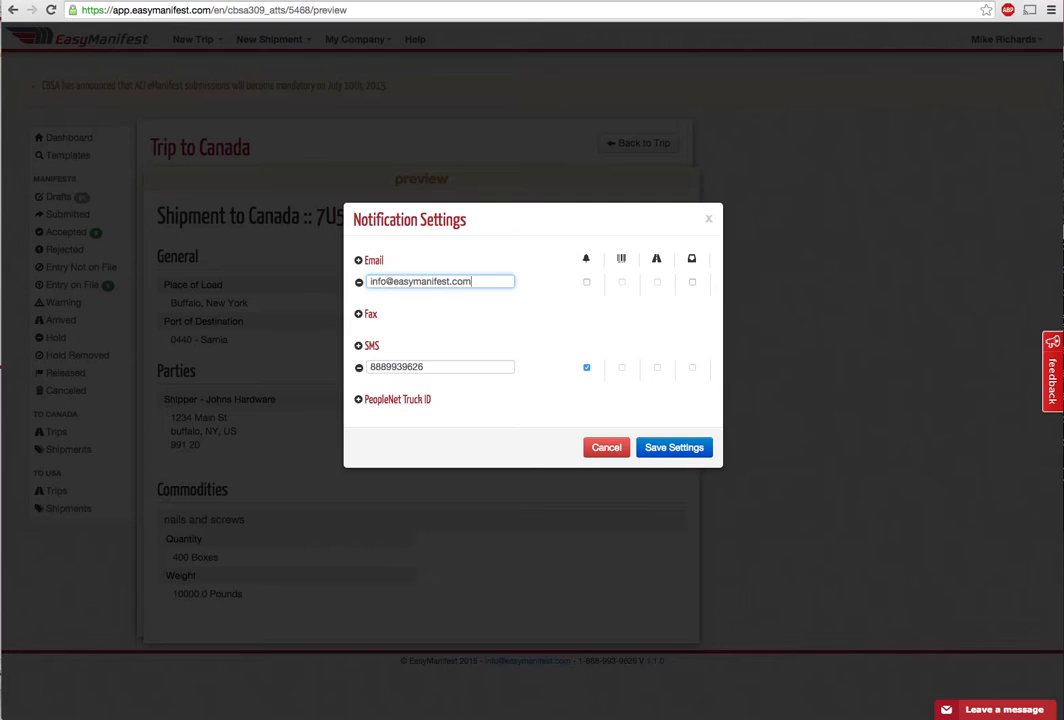
{"action": "left_click", "coordinate": [587, 284]}
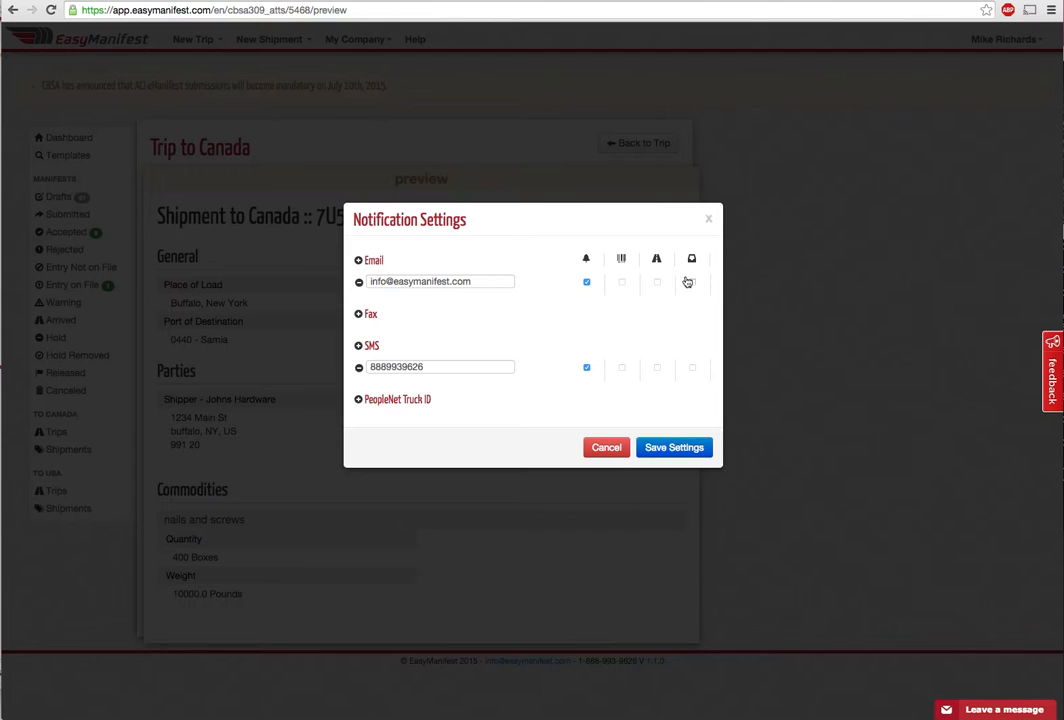
{"action": "left_click", "coordinate": [670, 450]}
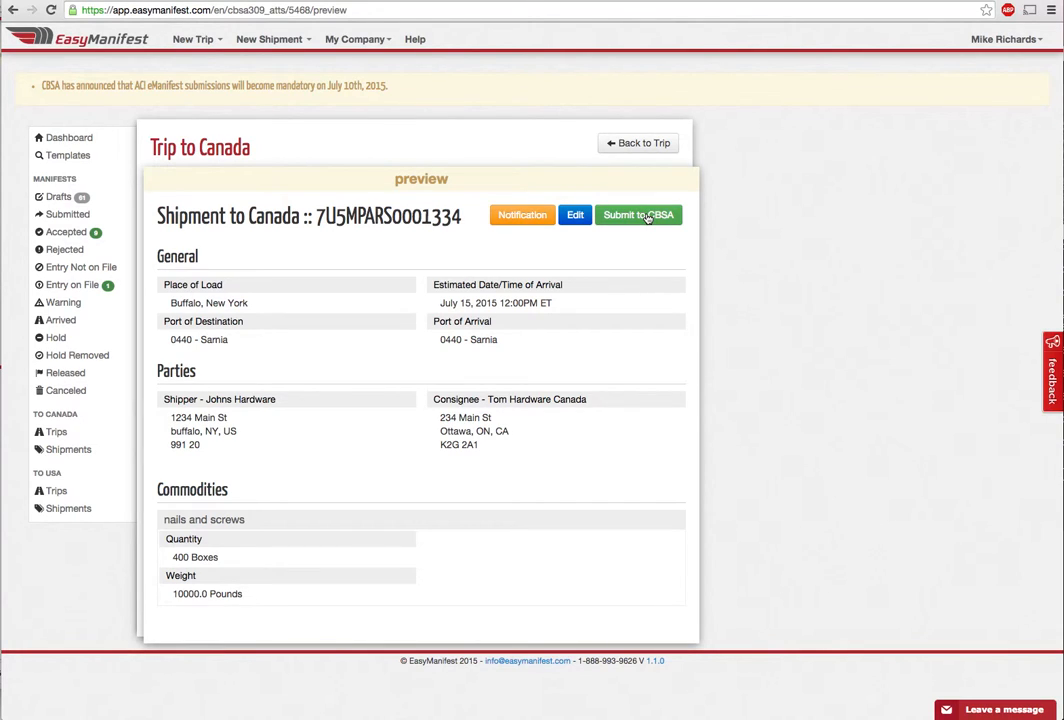
Submit the Canada shipment to CBSA, then return to the Trip to Canada trip page
{"action": "left_click", "coordinate": [648, 217]}
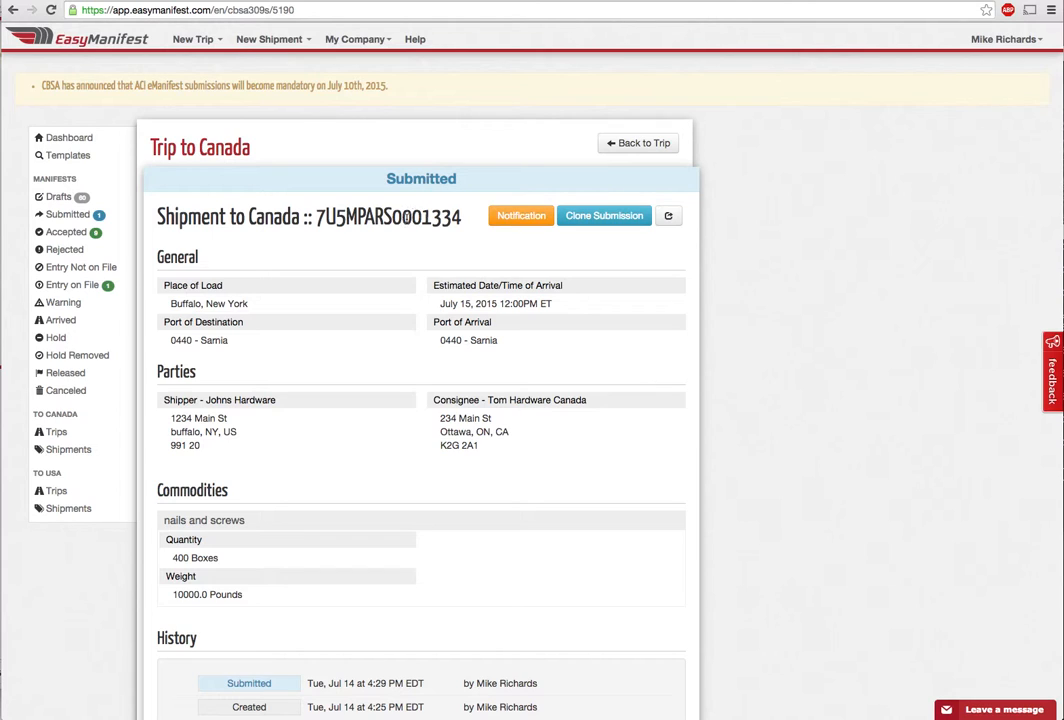
{"action": "left_click", "coordinate": [620, 146]}
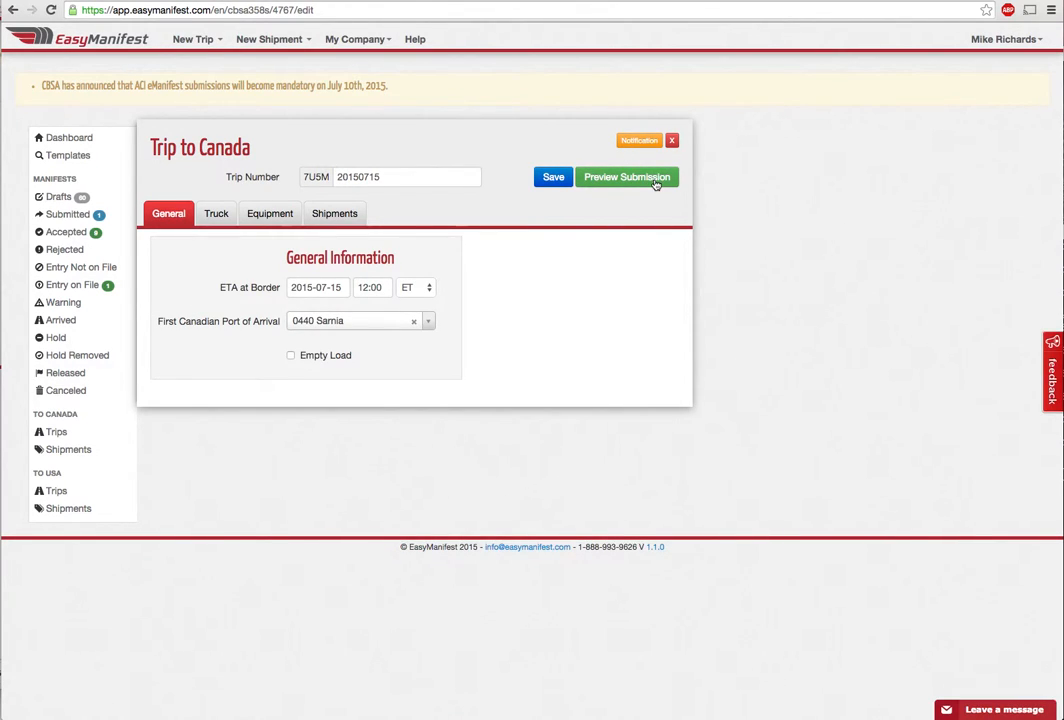
Preview the Trip to Canada submission and bring up its Notification Settings dialog
{"action": "left_click", "coordinate": [655, 182]}
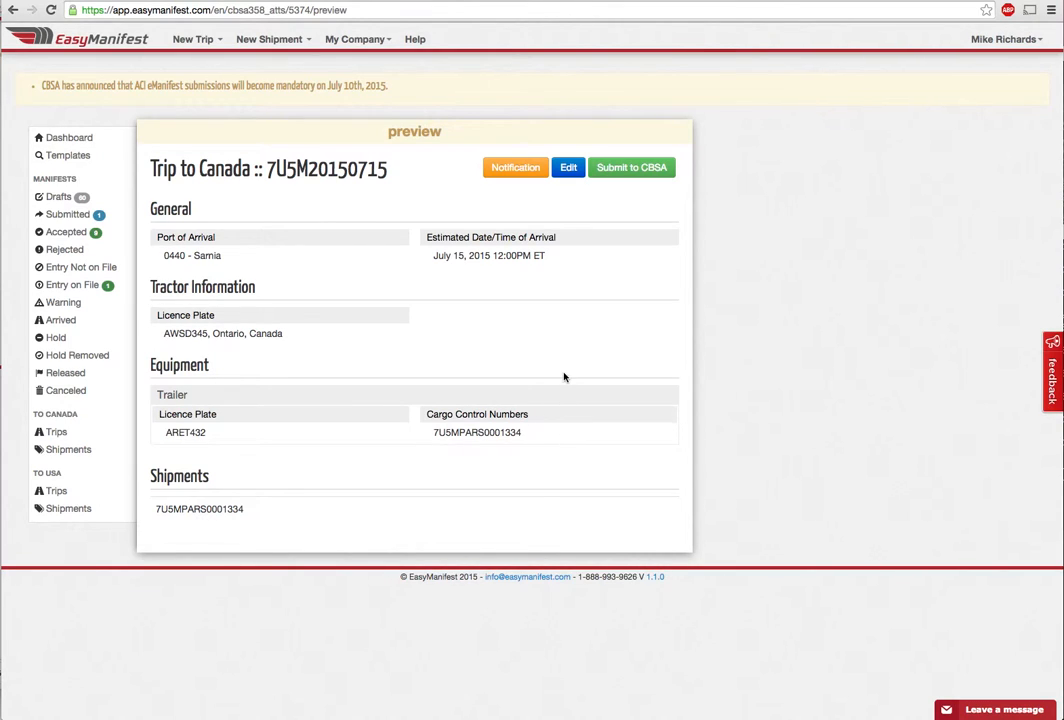
{"action": "left_click", "coordinate": [512, 176]}
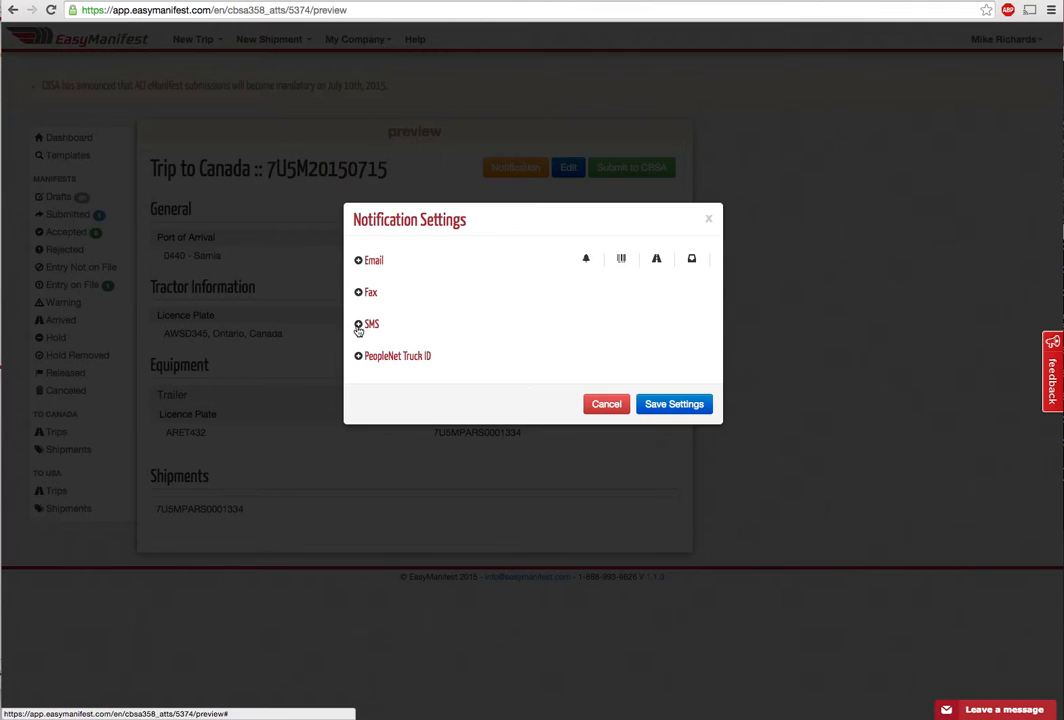
Add an e-mail notification contact for the trip with all four alert types enabled
{"action": "left_click", "coordinate": [358, 261]}
{"action": "left_click", "coordinate": [390, 280]}
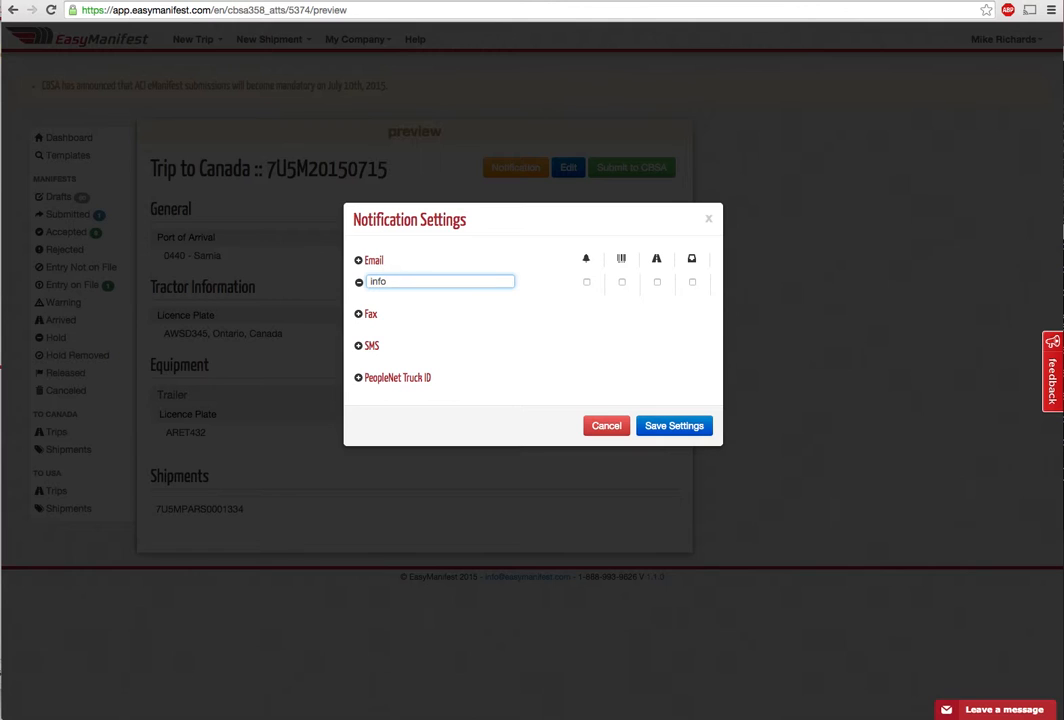
{"action": "left_click", "coordinate": [587, 284]}
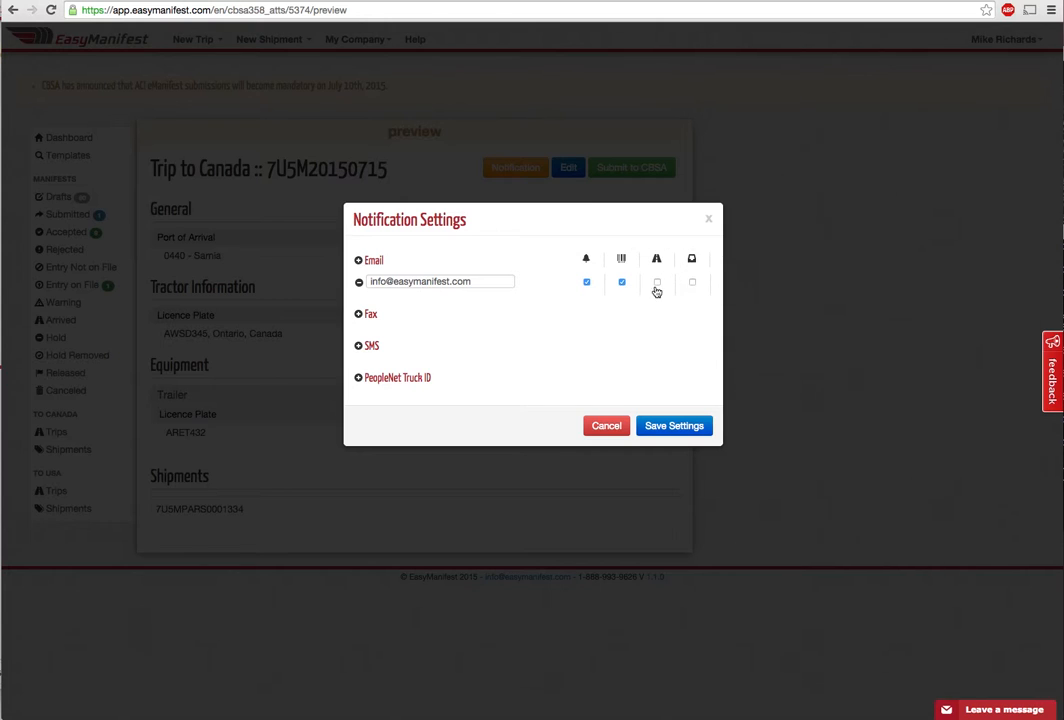
{"action": "left_click", "coordinate": [658, 286]}
Add a fax contact receiving only the second alert type, and save the notification settings
{"action": "left_click", "coordinate": [359, 316]}
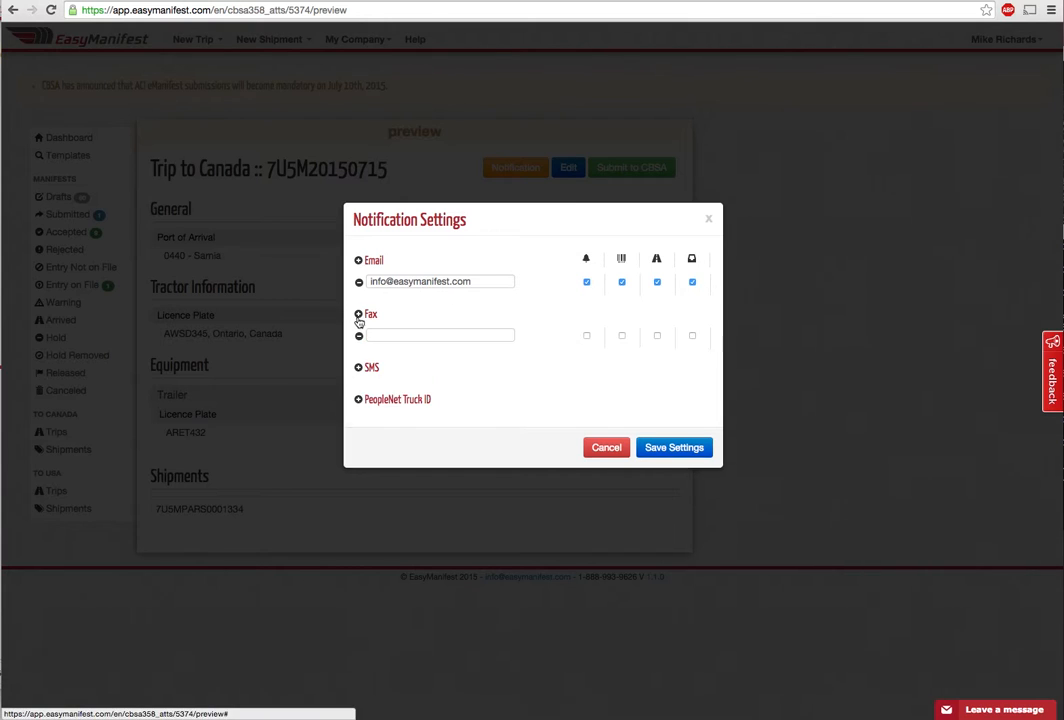
{"action": "left_click", "coordinate": [390, 337]}
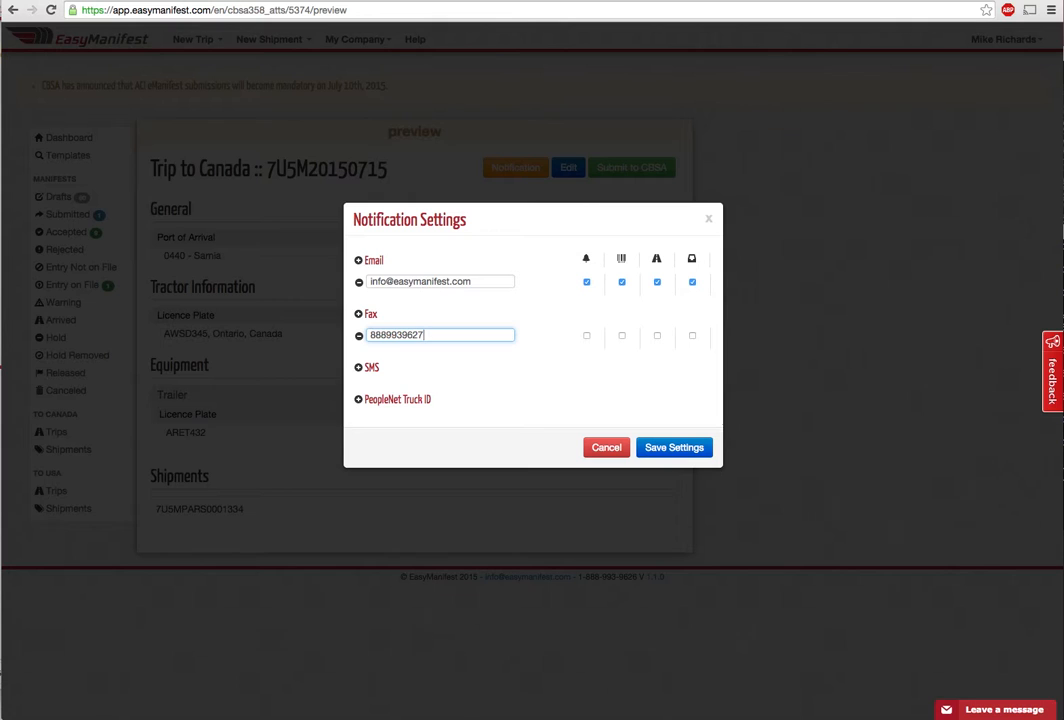
{"action": "left_click", "coordinate": [622, 336]}
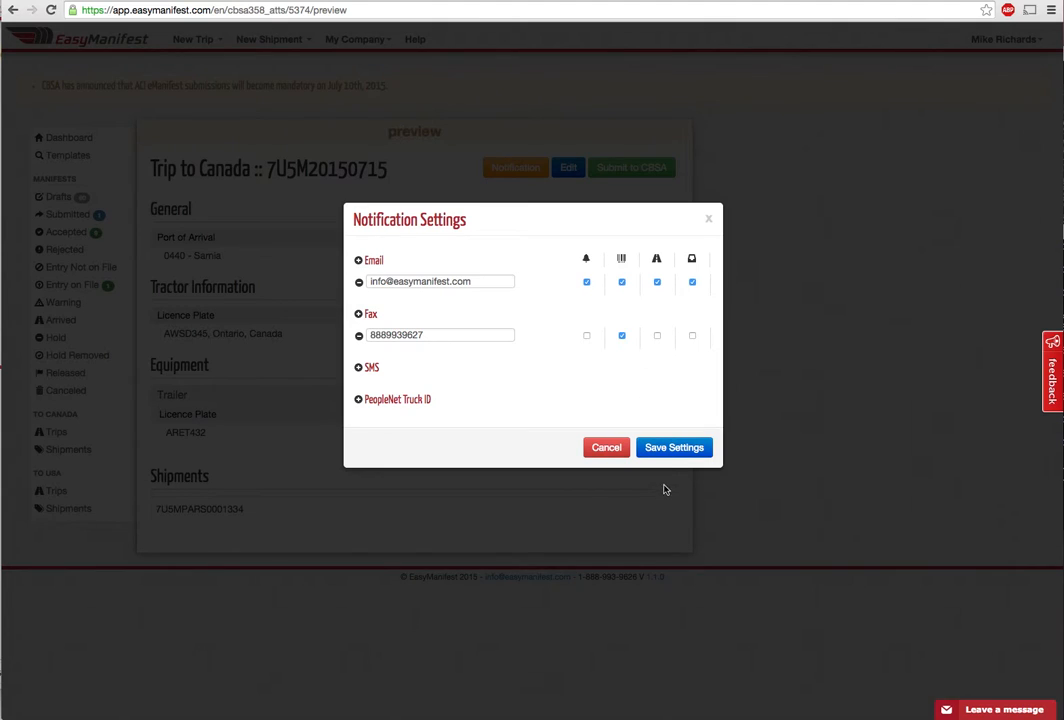
{"action": "left_click", "coordinate": [674, 450]}
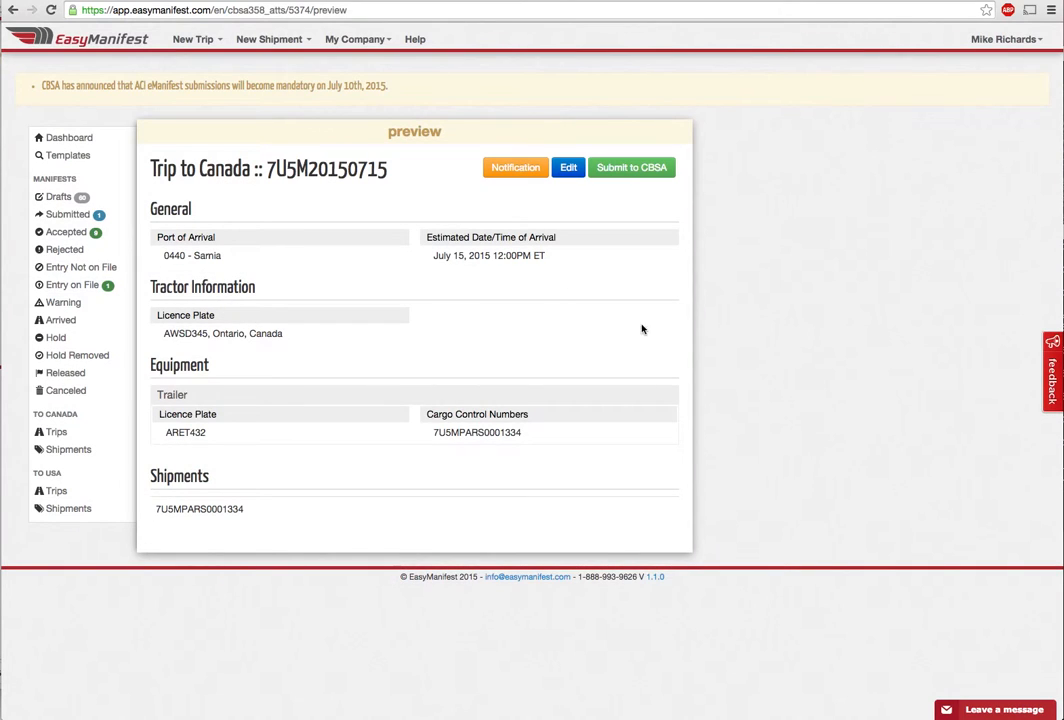
Submit trip 7U5M20150715 to CBSA and open it from the Submitted documents list
{"action": "left_click", "coordinate": [628, 170]}
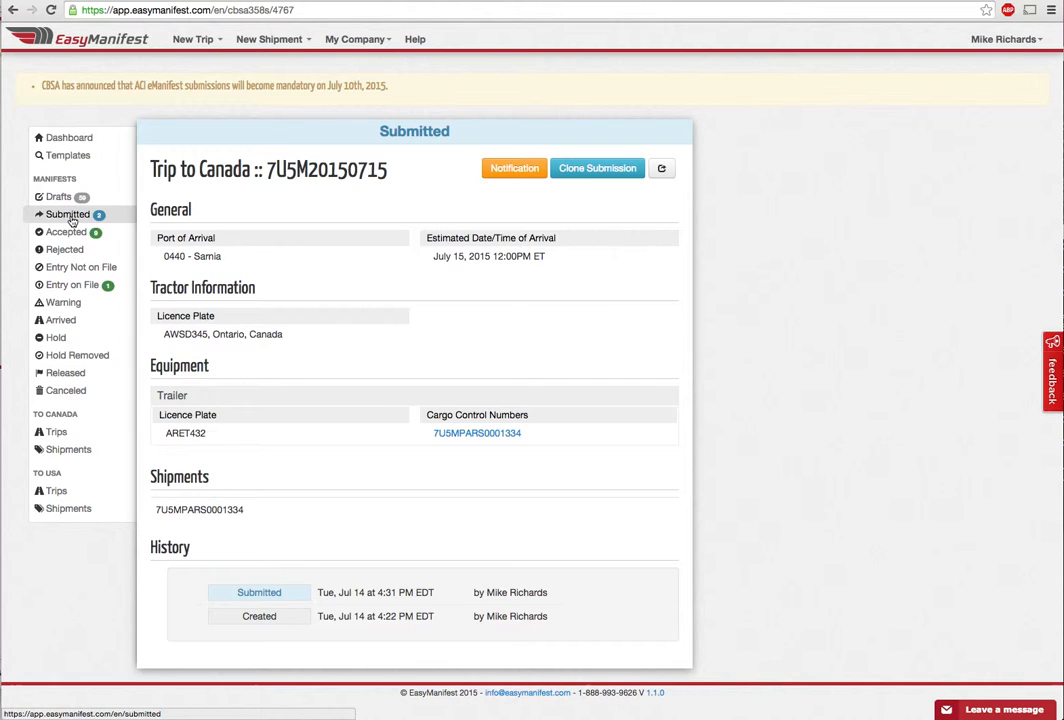
{"action": "left_click", "coordinate": [68, 215]}
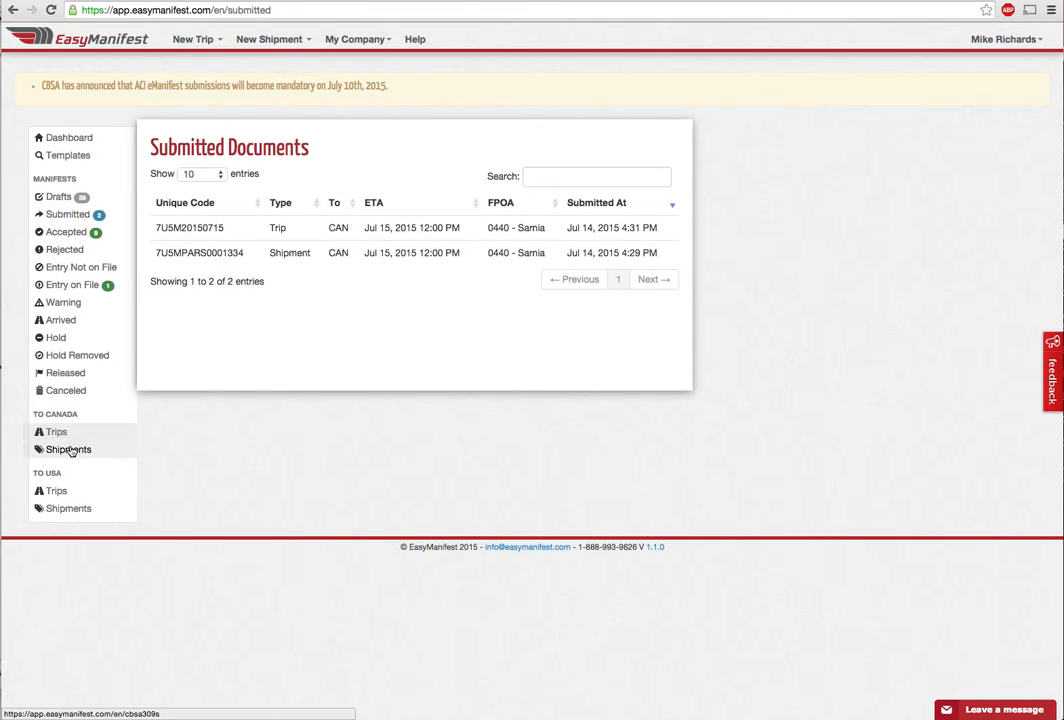
{"action": "left_click", "coordinate": [507, 227]}
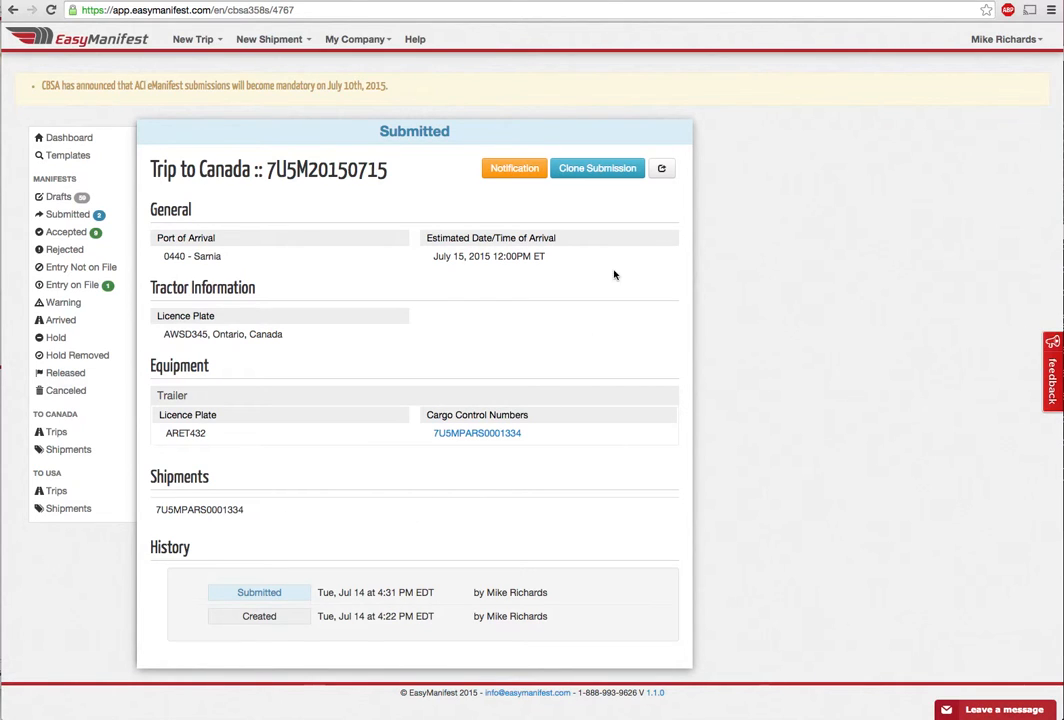
{"action": "left_click", "coordinate": [665, 174]}
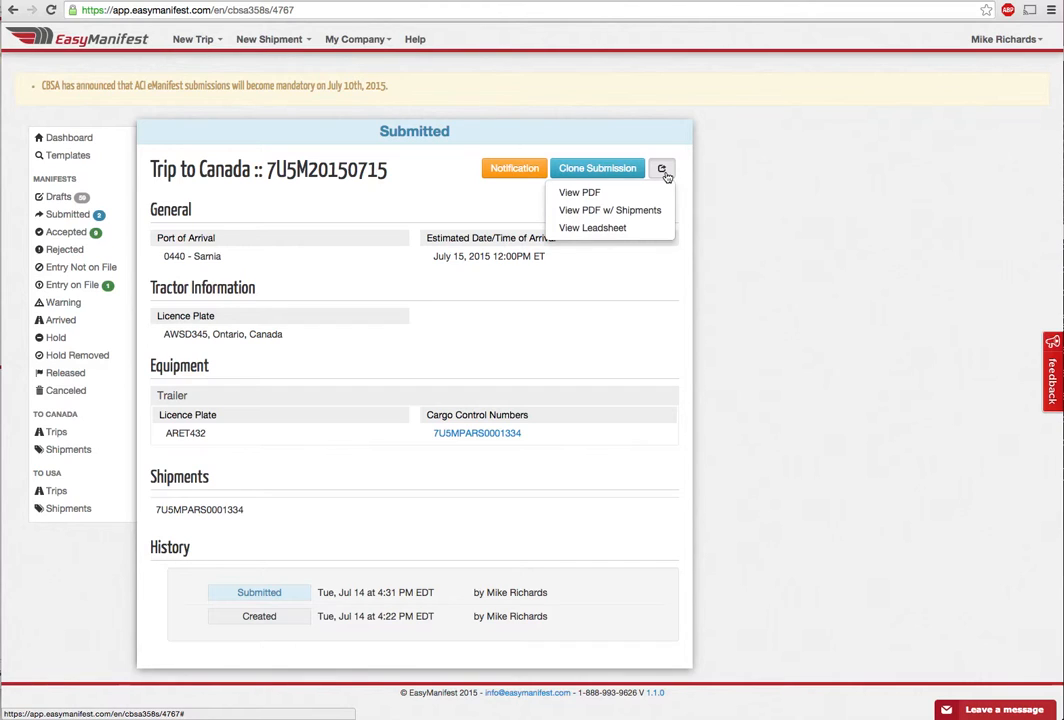
{"action": "left_click", "coordinate": [614, 232]}
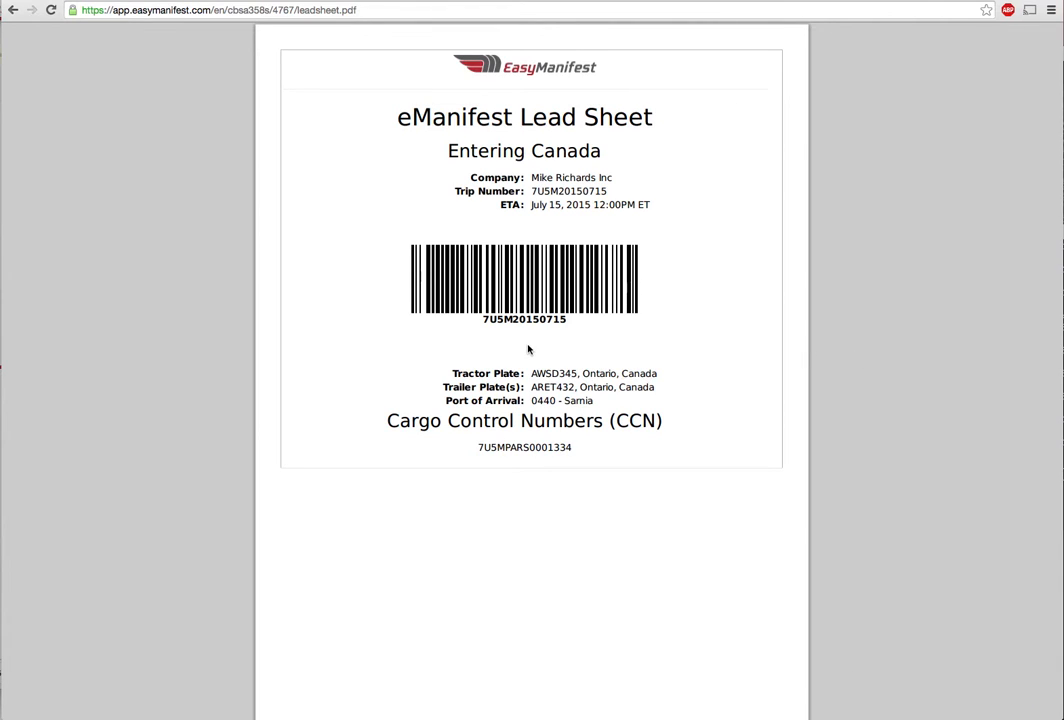
{"action": "left_click", "coordinate": [12, 9]}
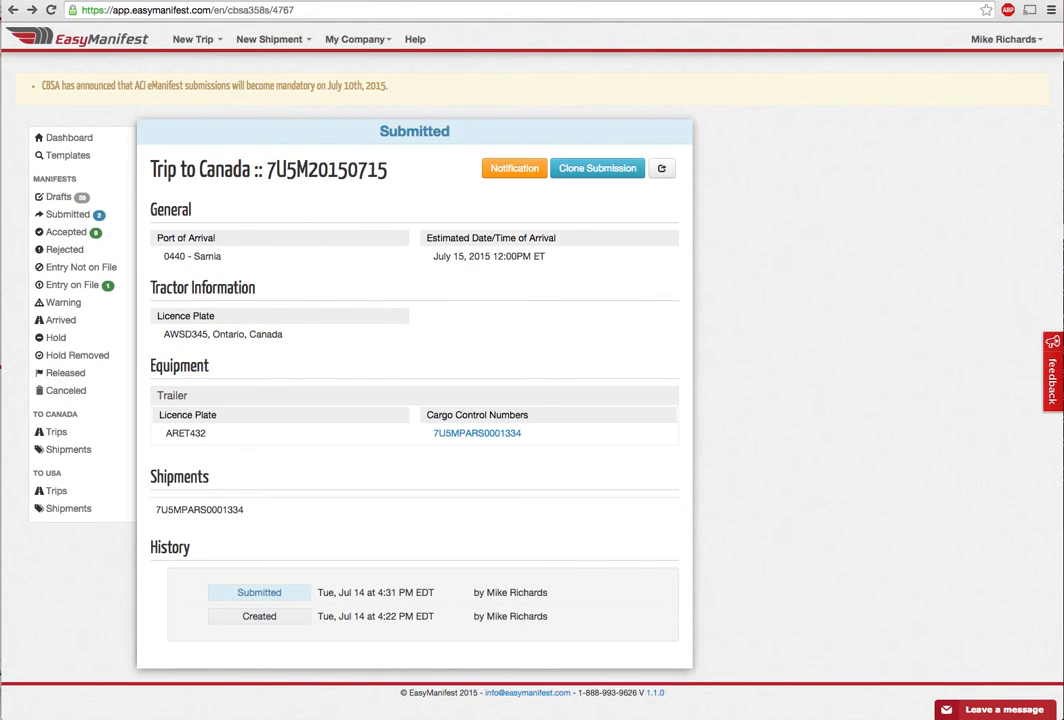
{"action": "key", "text": "super+Tab"}
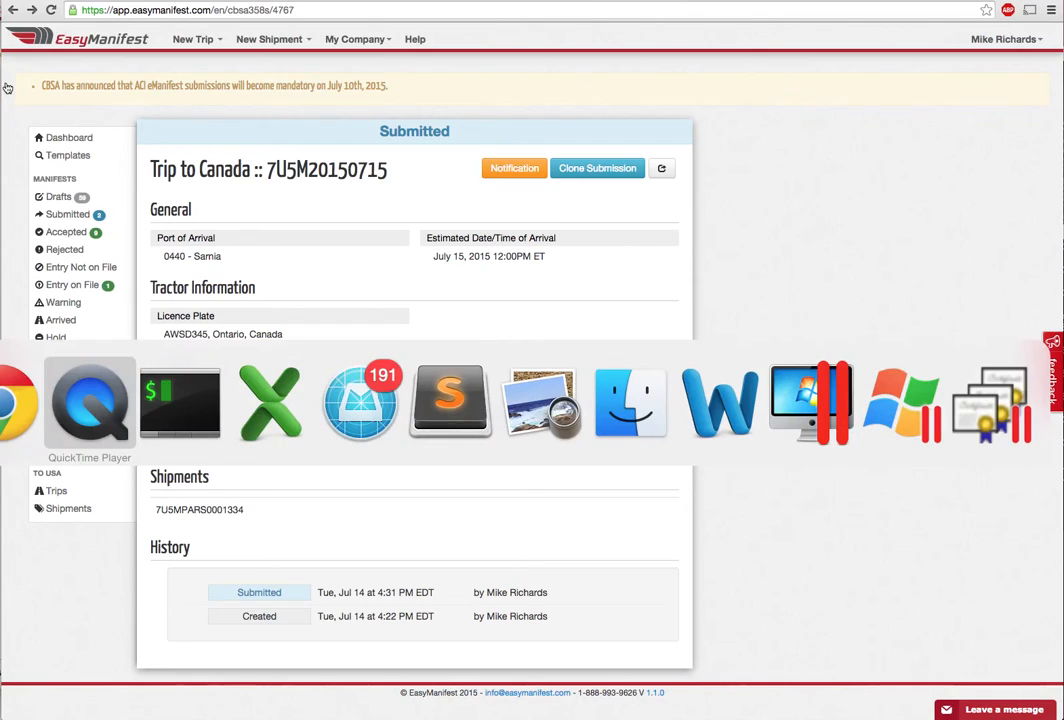